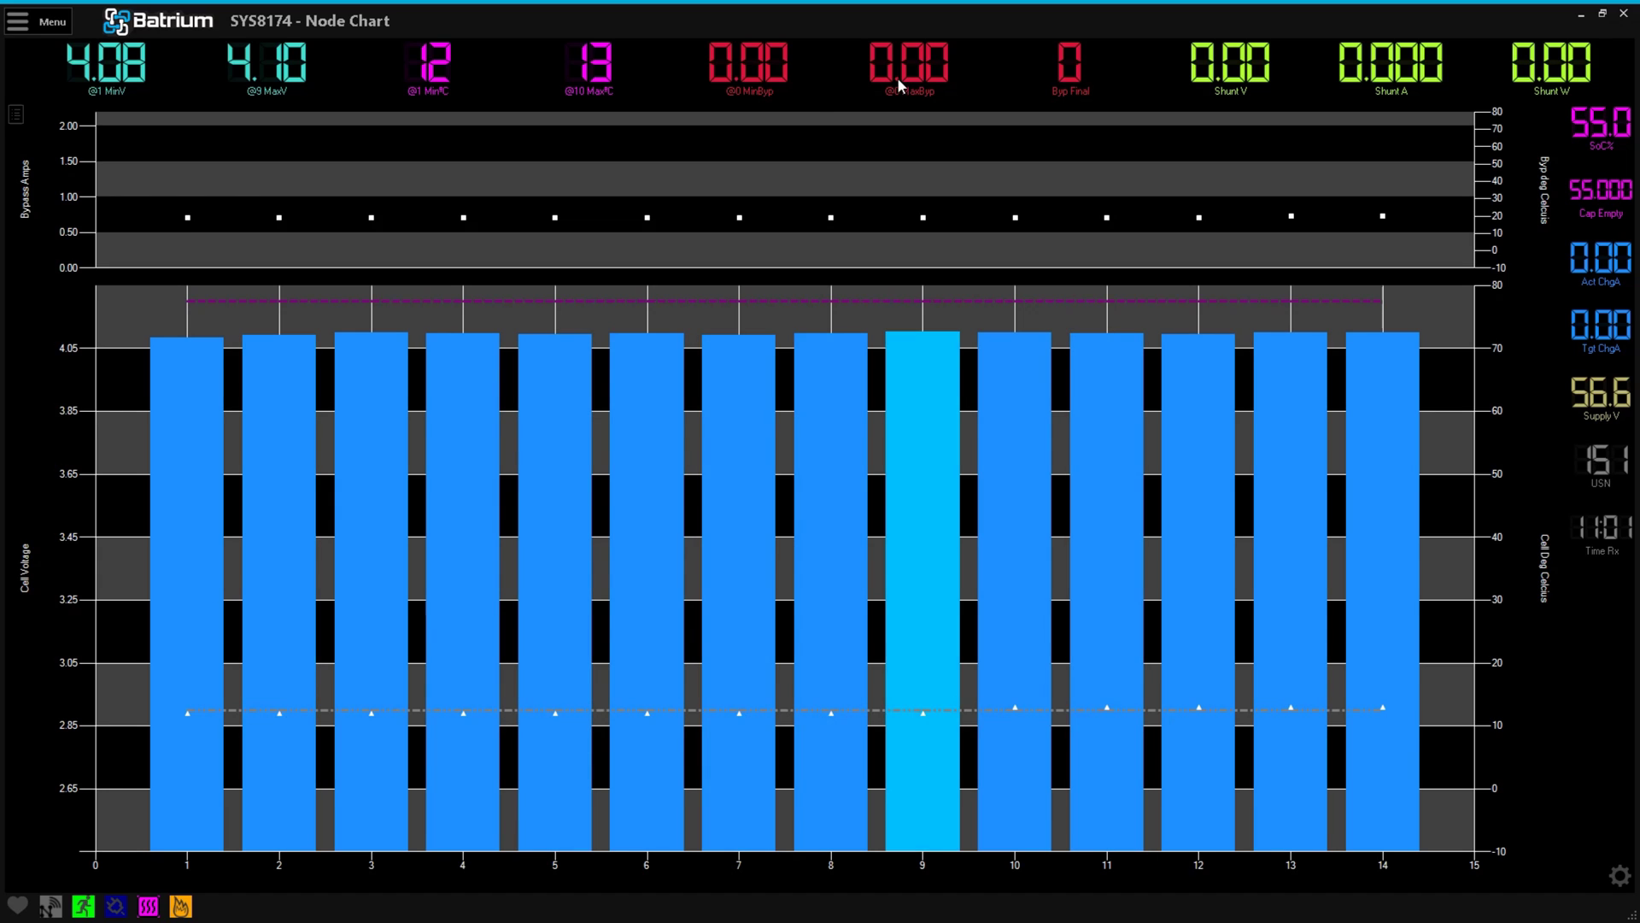
Set the shunt's nominal capacity to 160 Ah in the hardware settings and return to the node chart
{"action": "left_click", "coordinate": [50, 26]}
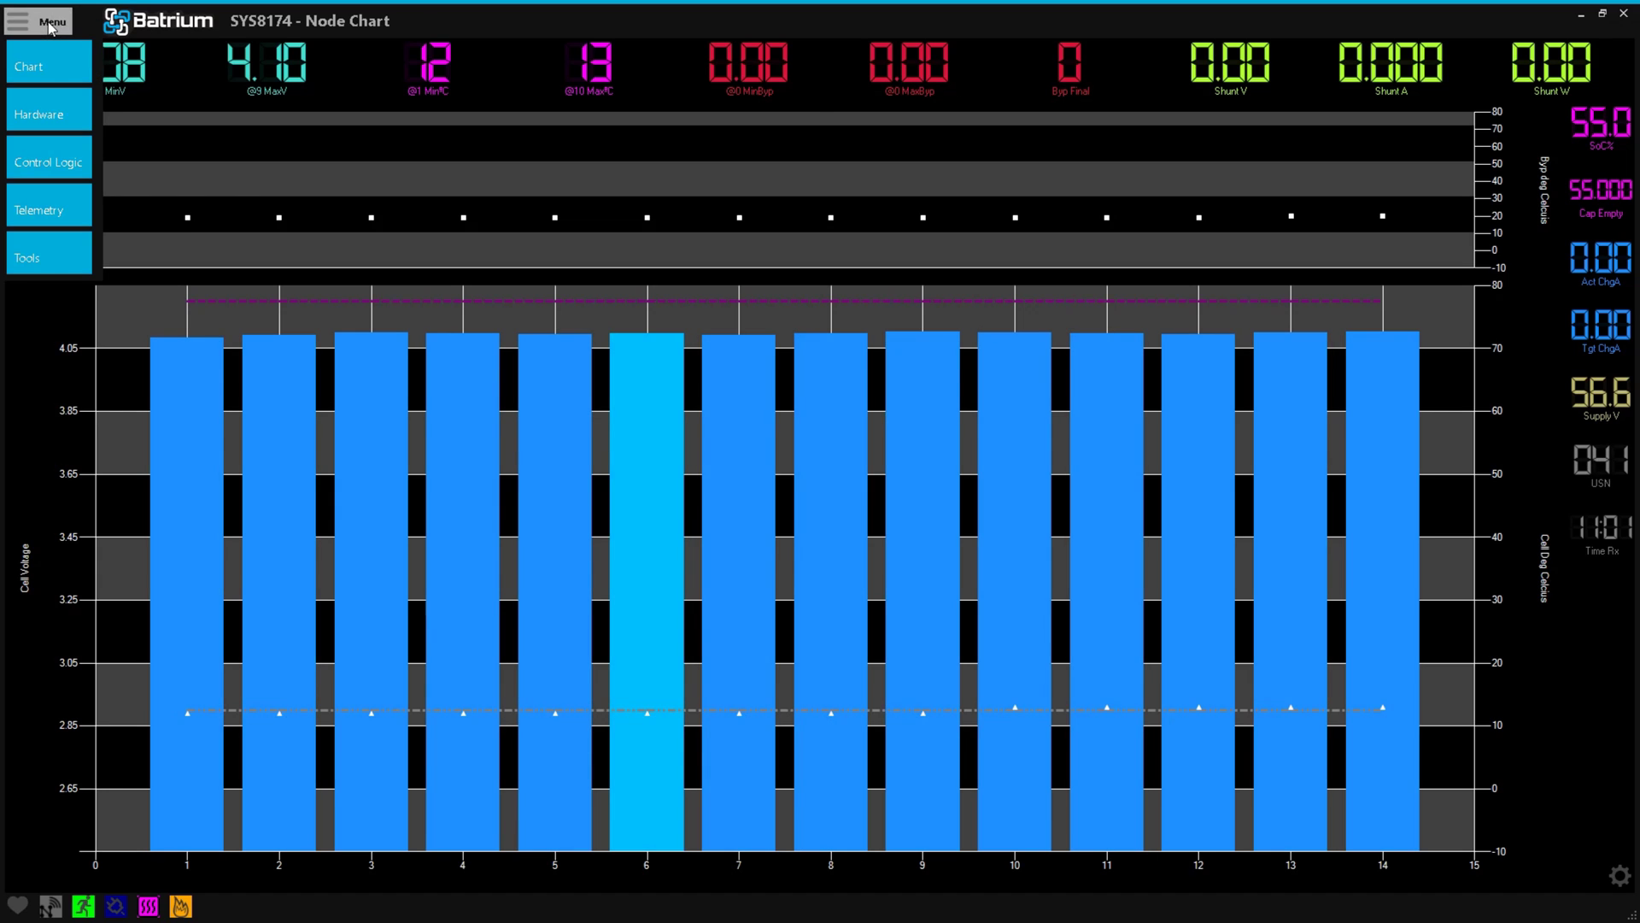
{"action": "left_click", "coordinate": [53, 108]}
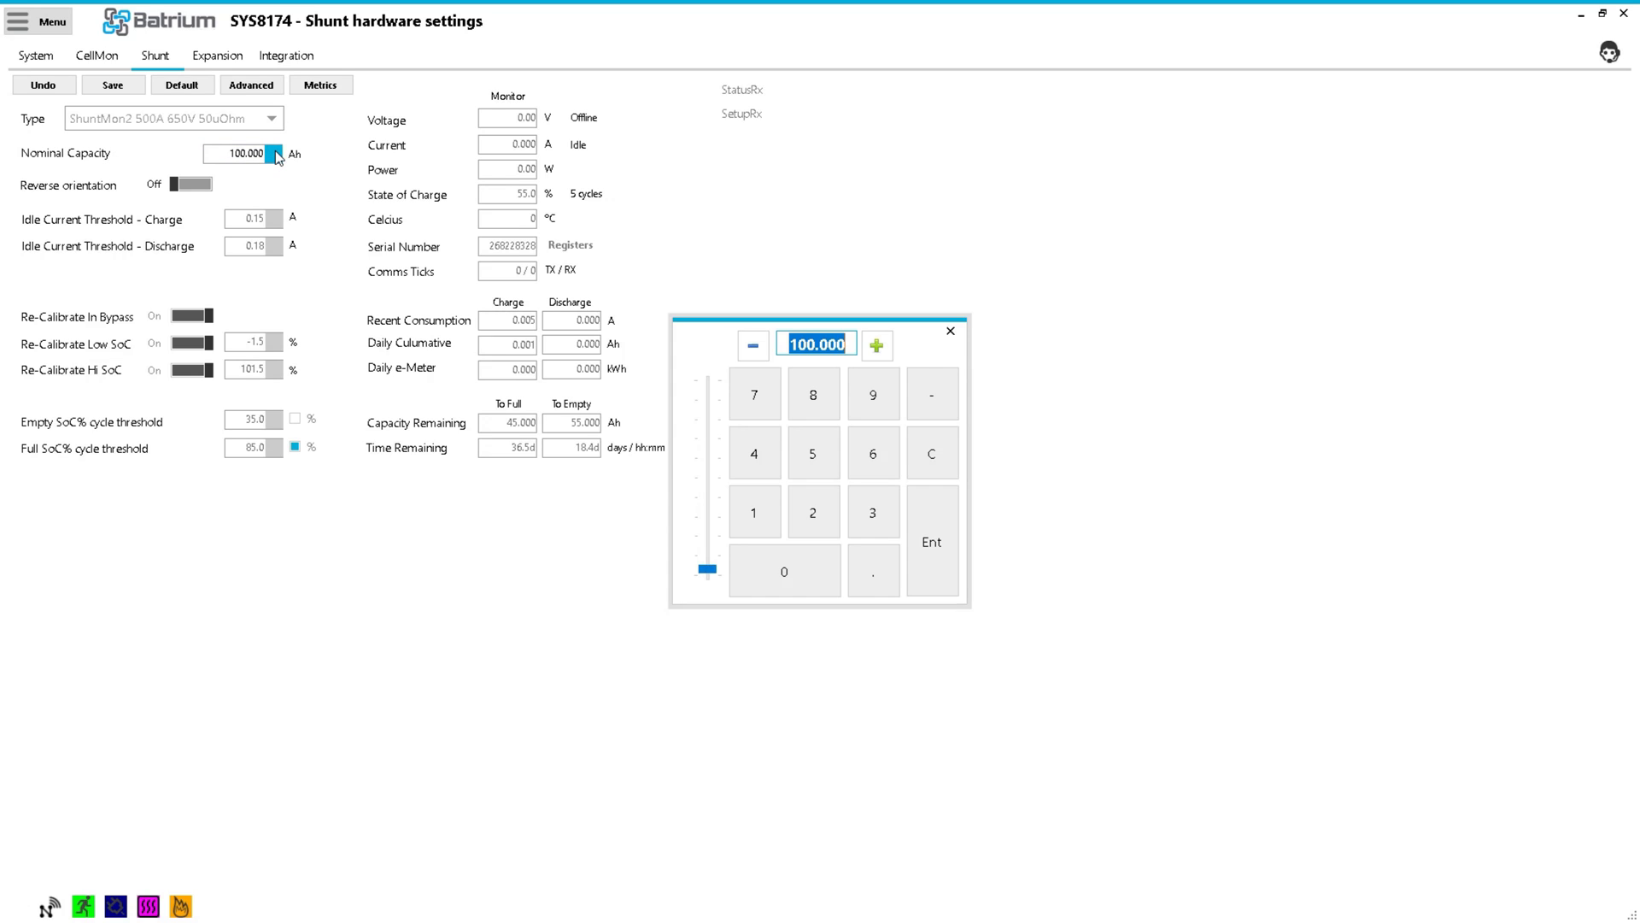
{"action": "left_click", "coordinate": [750, 514]}
{"action": "left_click", "coordinate": [803, 560]}
{"action": "left_click", "coordinate": [803, 559]}
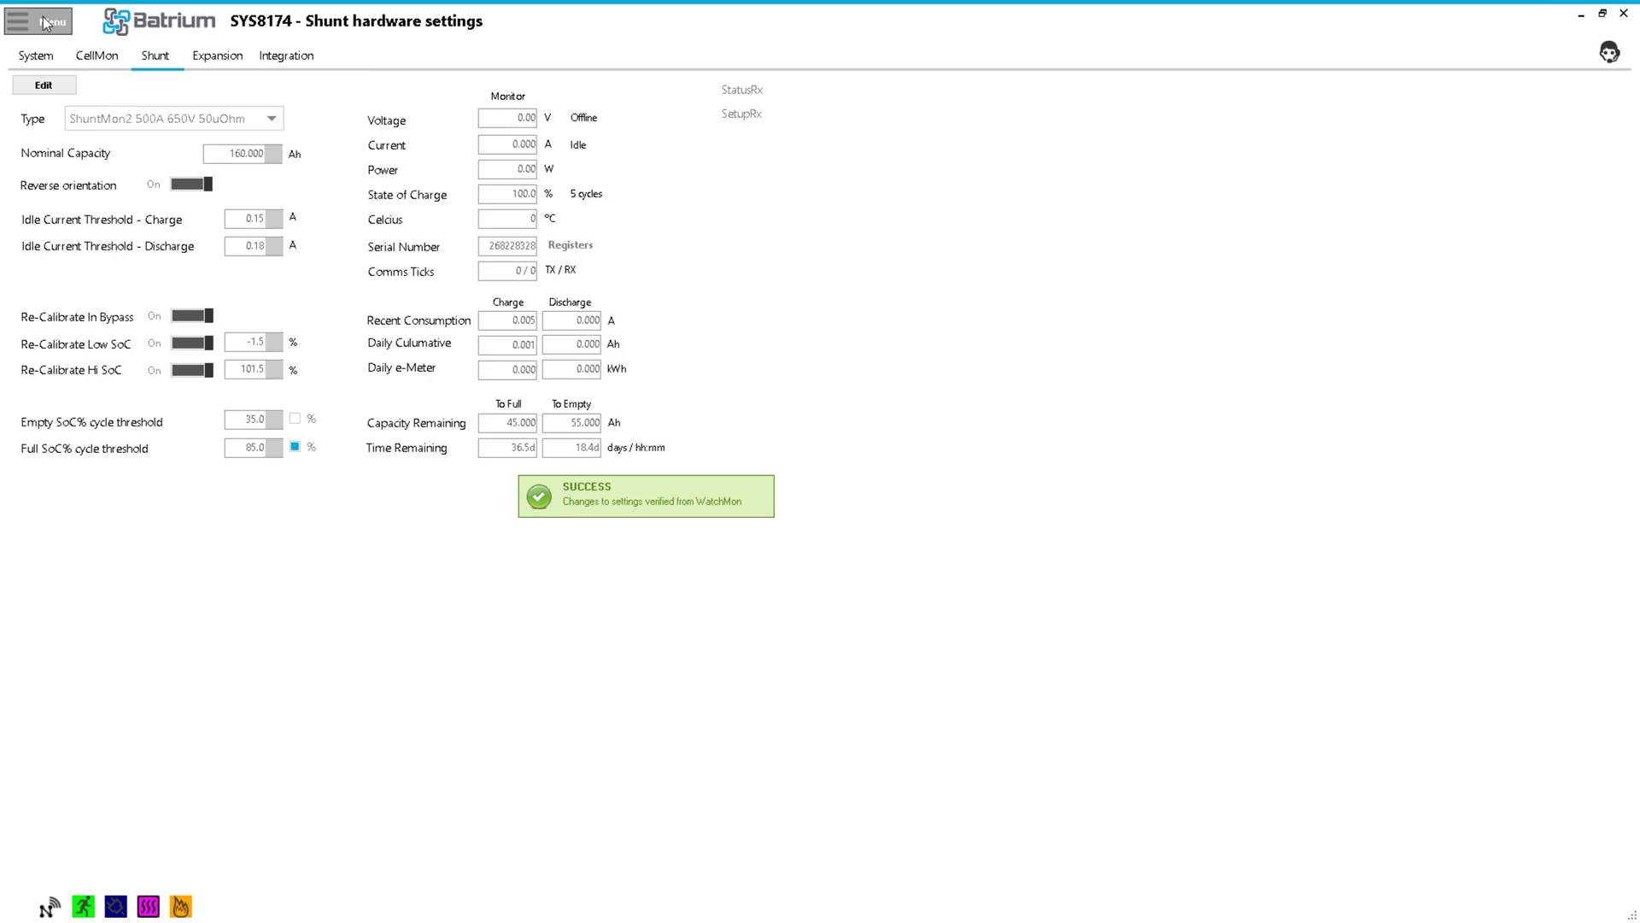
{"action": "left_click", "coordinate": [43, 24]}
{"action": "left_click", "coordinate": [50, 56]}
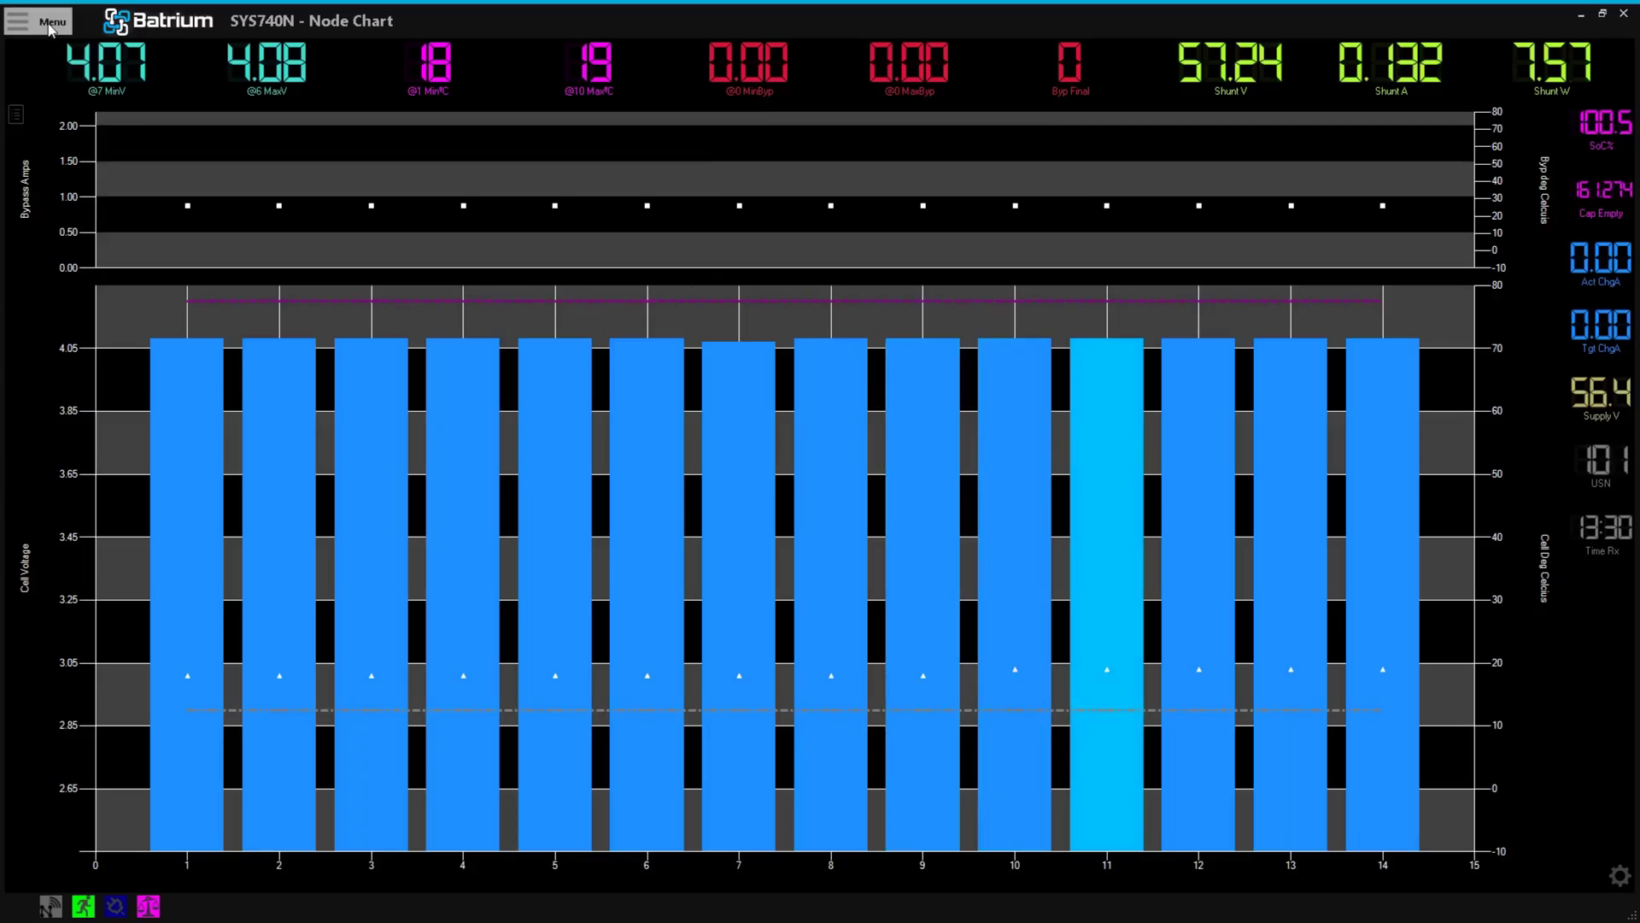
Open the critical control logic for editing and set the stop transition delay to 30 sec
{"action": "left_click", "coordinate": [51, 24]}
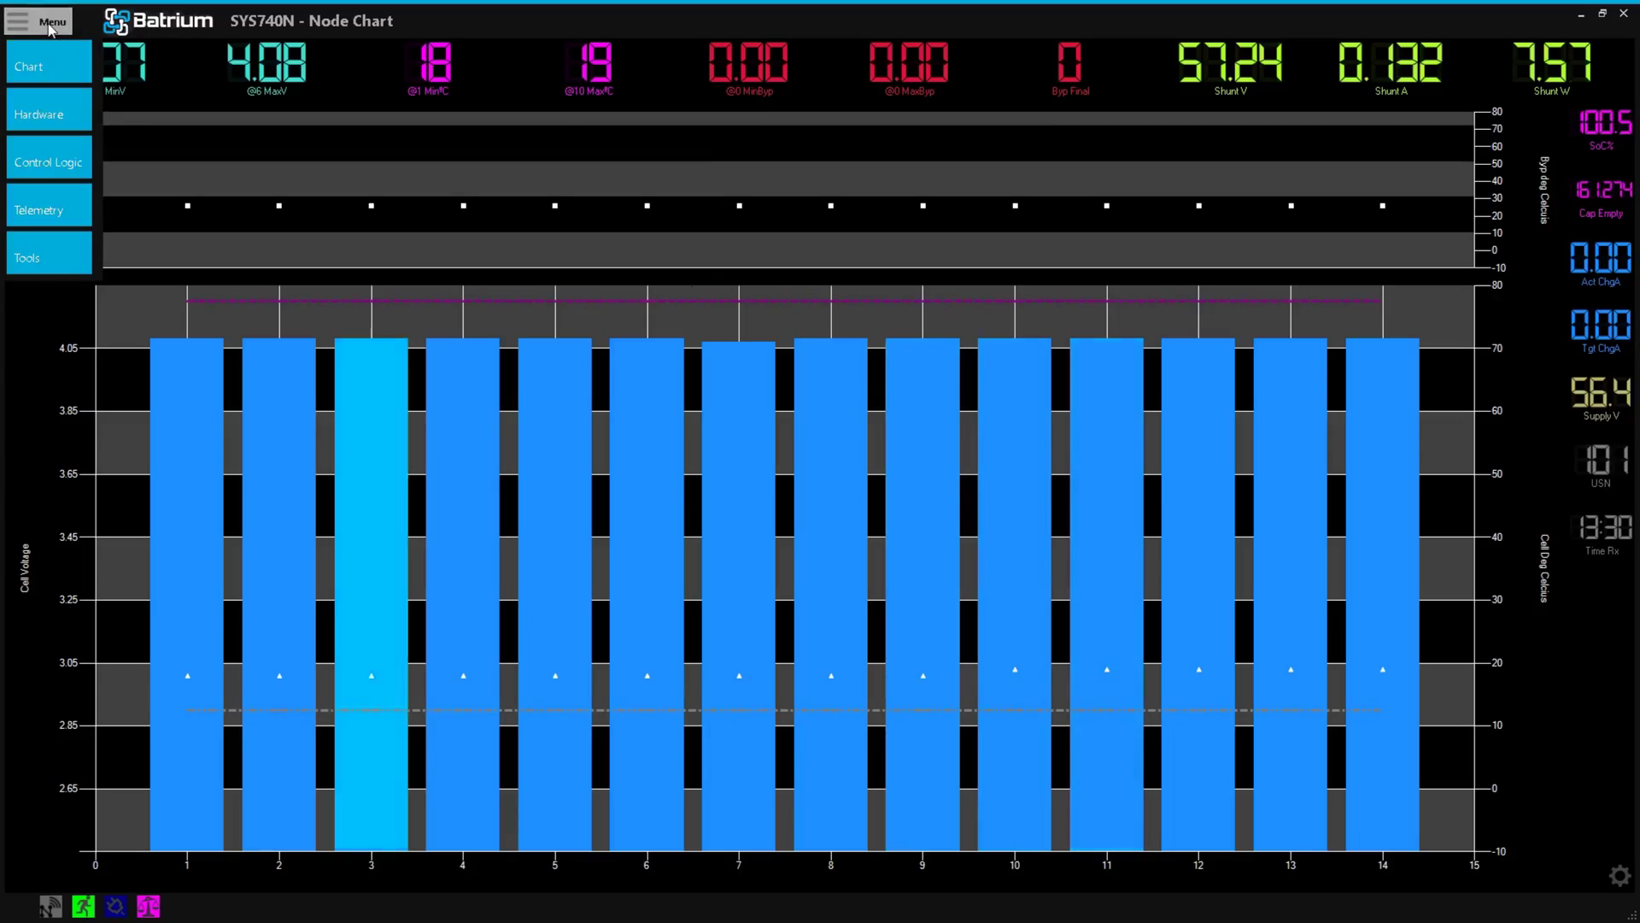
{"action": "left_click", "coordinate": [51, 167]}
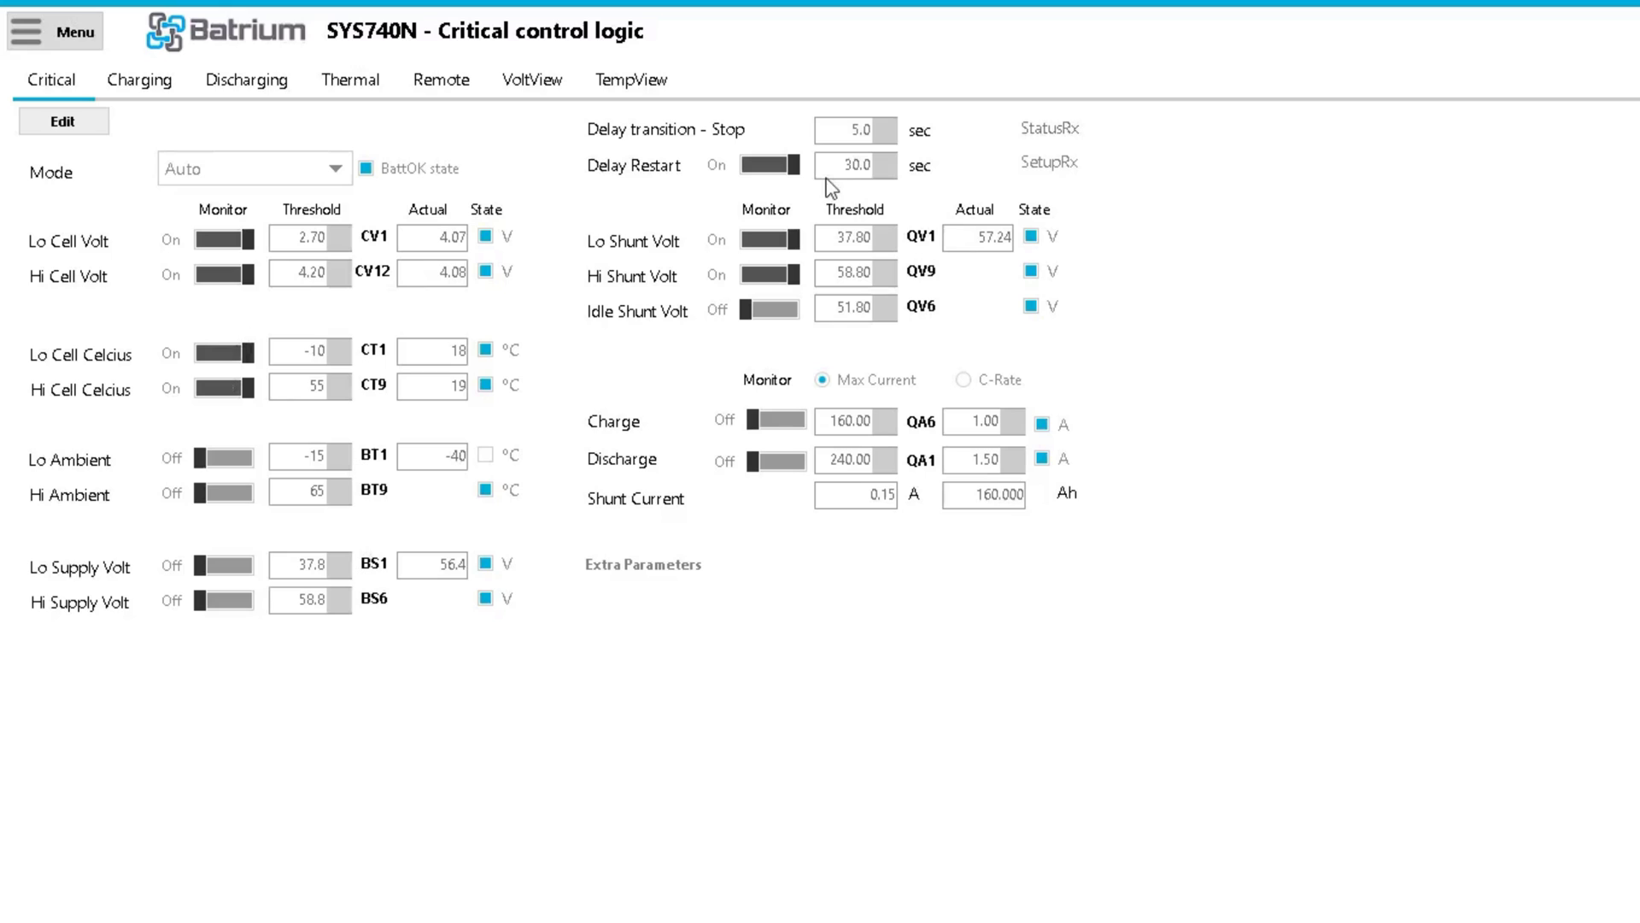
{"action": "left_click", "coordinate": [62, 122]}
{"action": "double_click", "coordinate": [855, 130]}
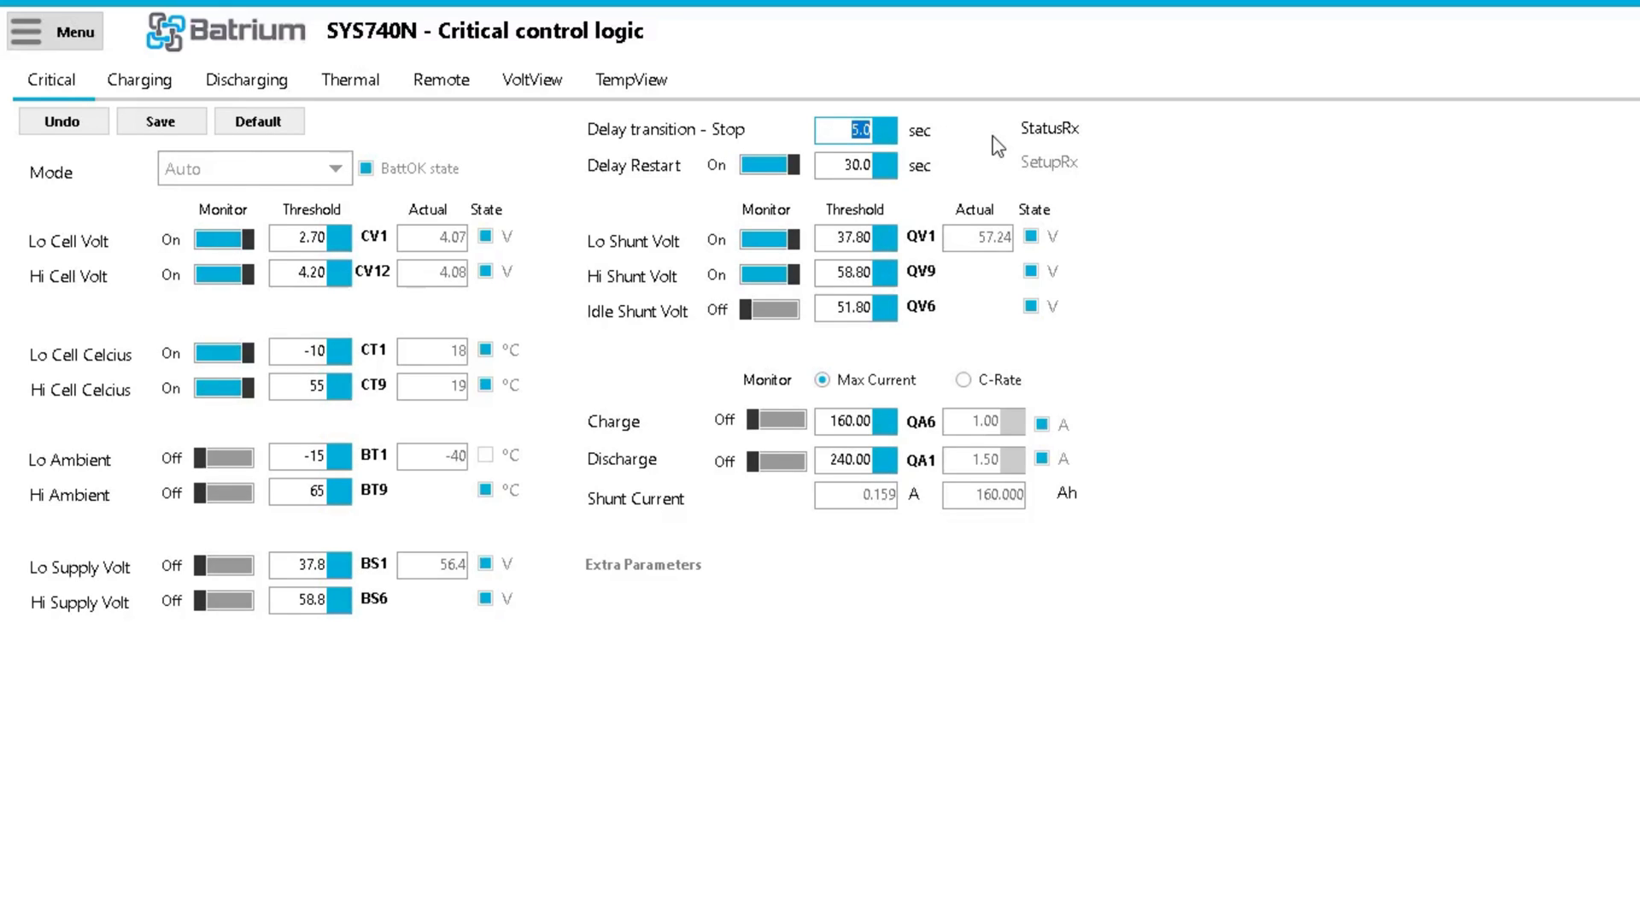
{"action": "left_click", "coordinate": [888, 130]}
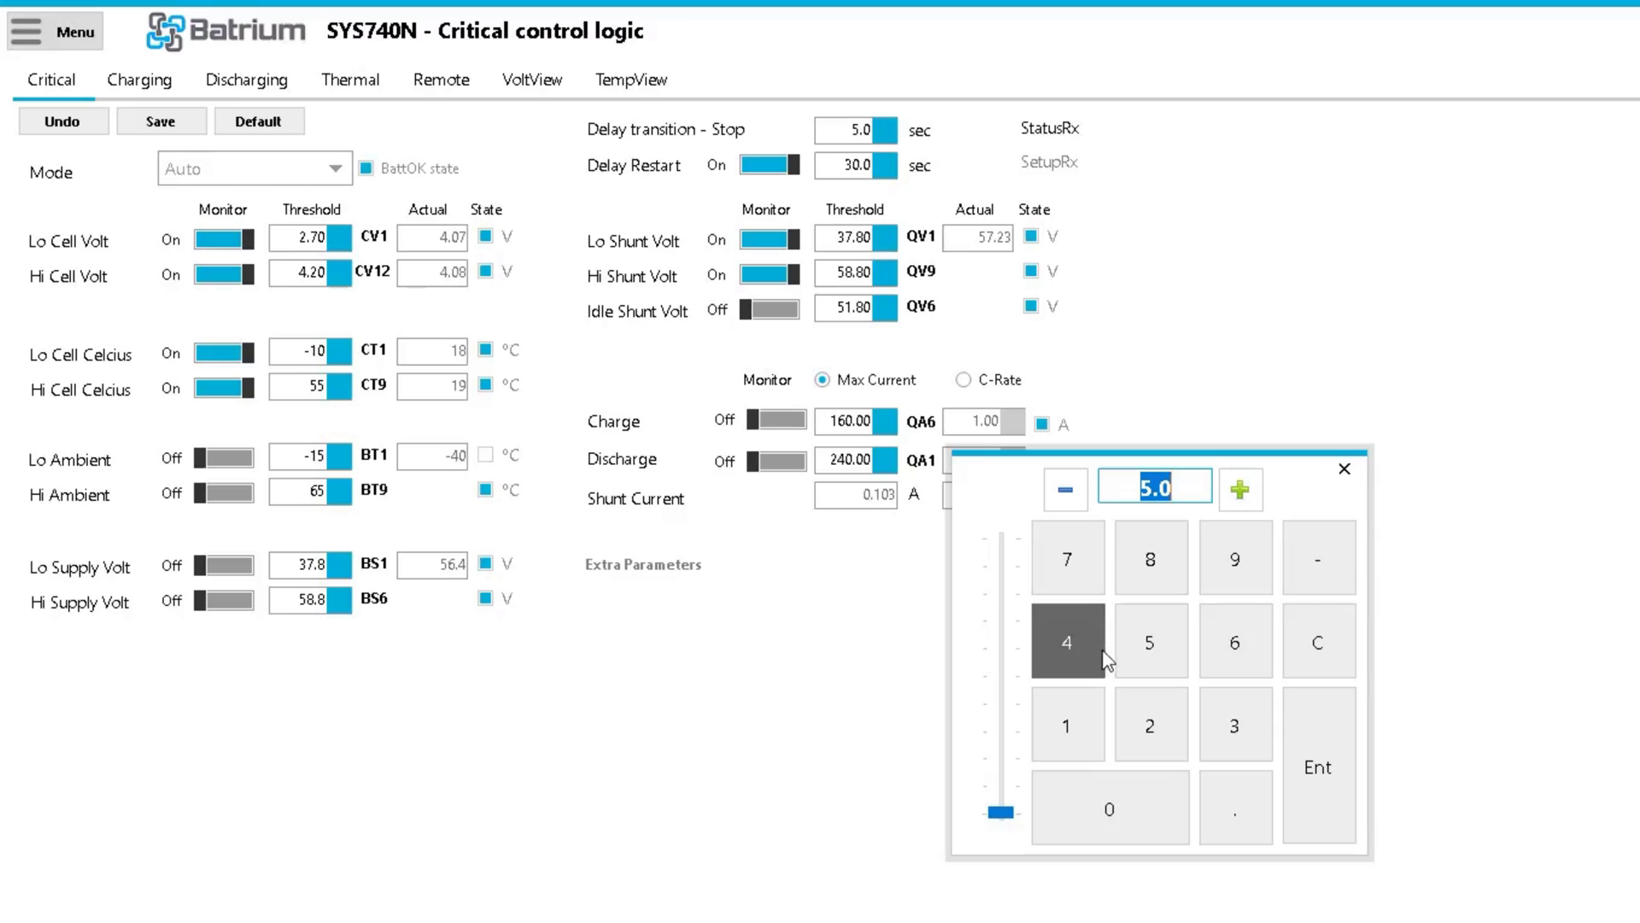
{"action": "left_click", "coordinate": [1230, 726]}
{"action": "left_click", "coordinate": [1145, 794]}
{"action": "left_click", "coordinate": [1238, 804]}
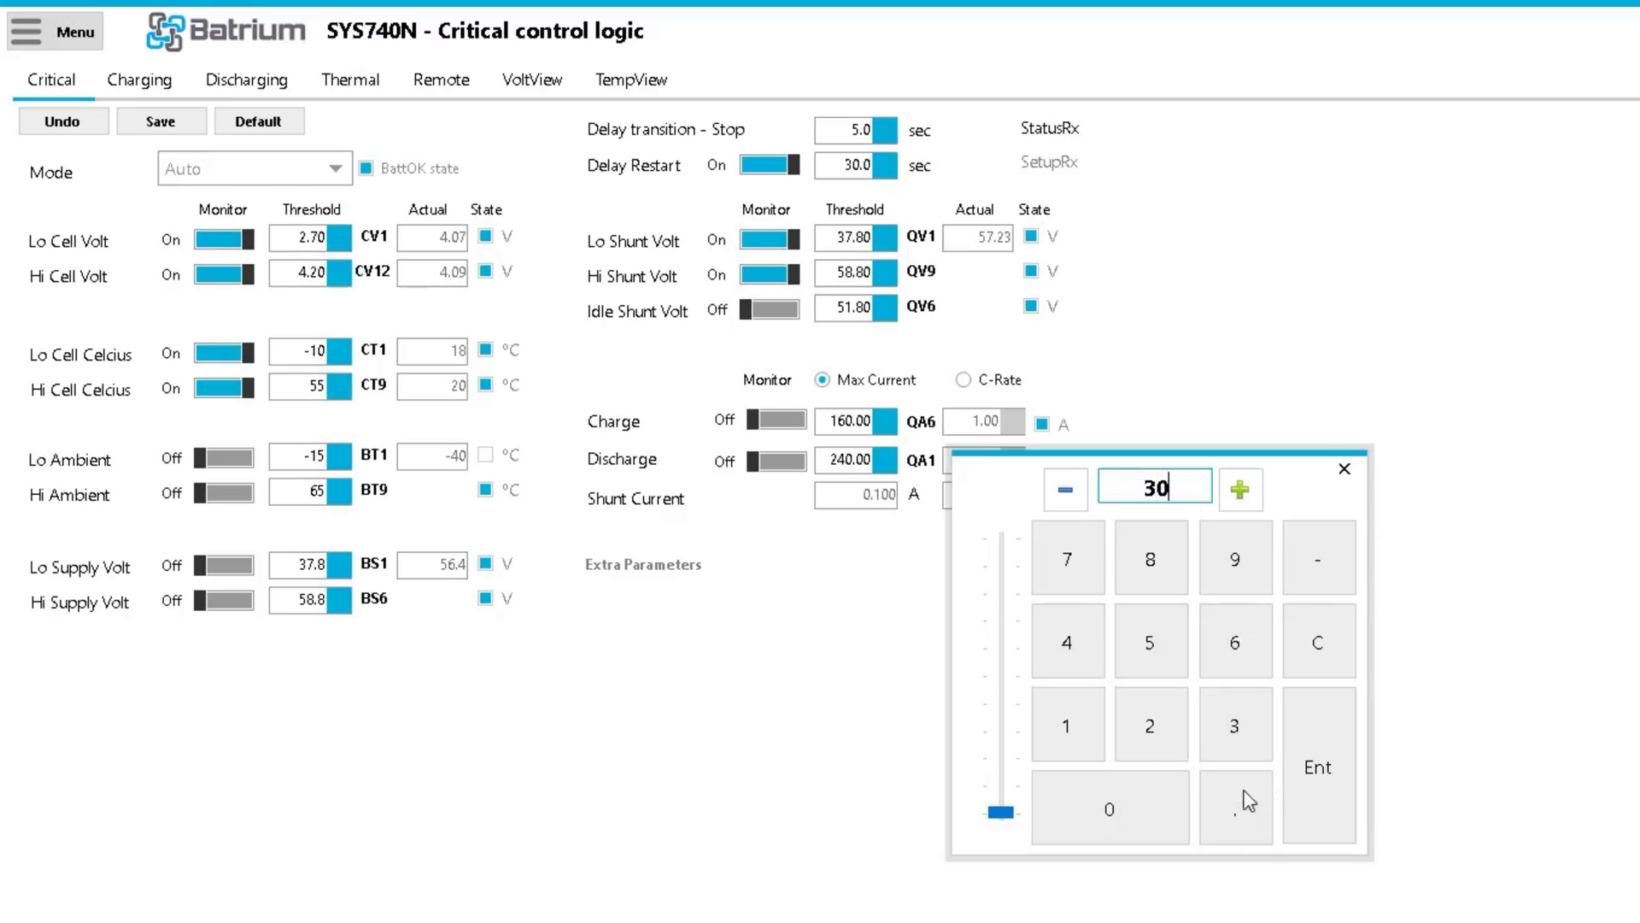
{"action": "left_click", "coordinate": [1153, 806]}
{"action": "left_click", "coordinate": [1153, 806]}
{"action": "left_click", "coordinate": [1291, 803]}
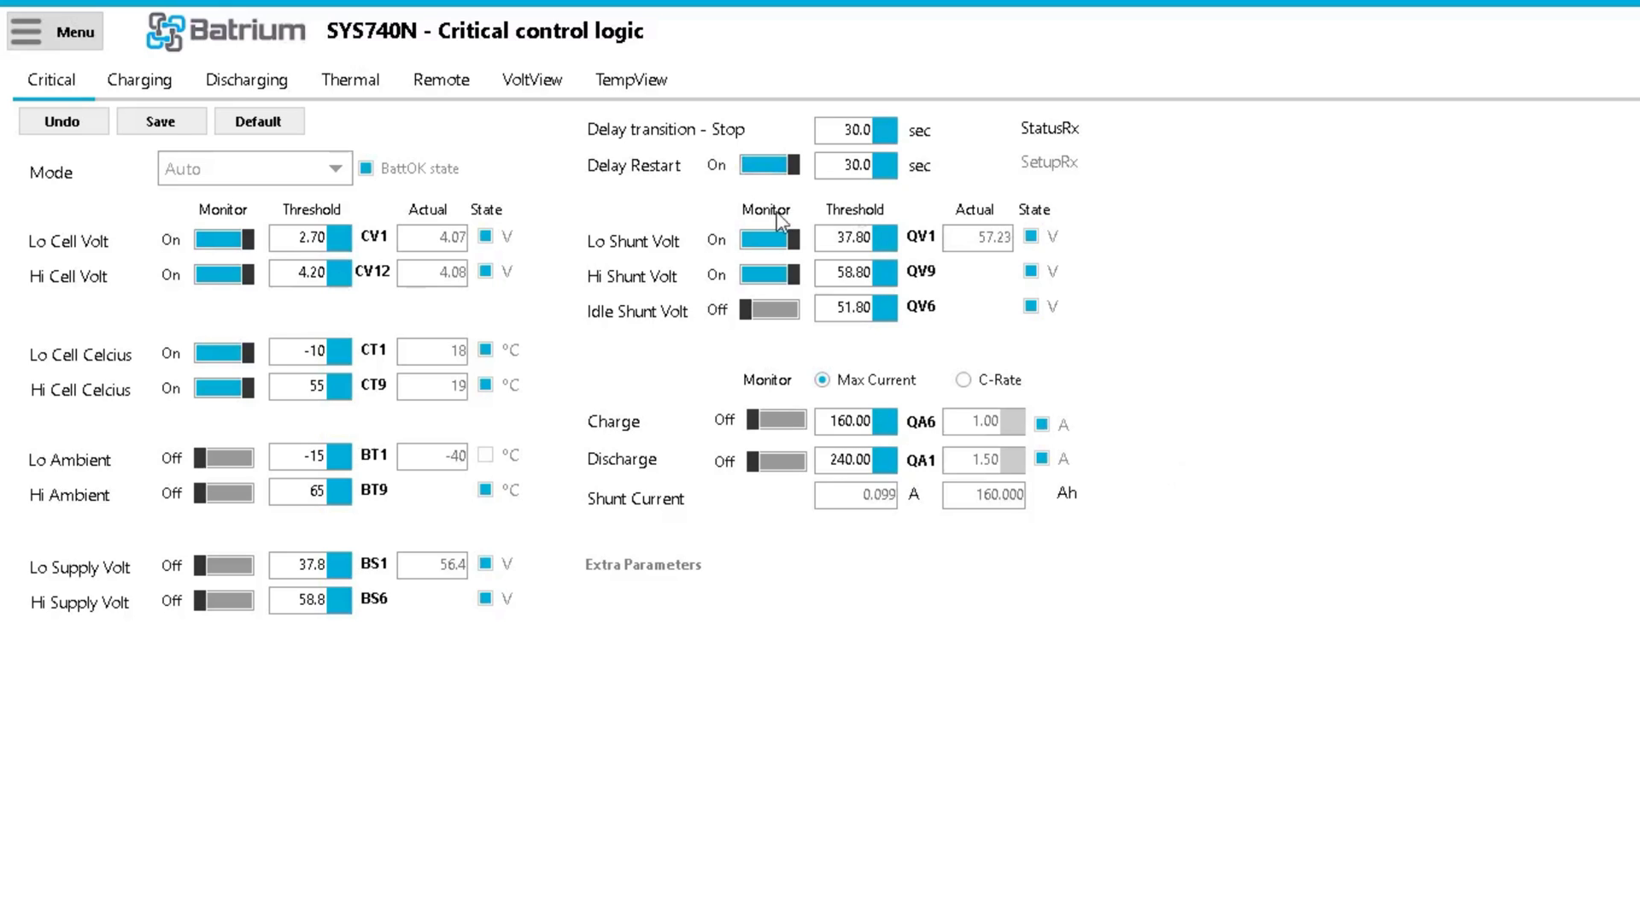
Set the Lo Shunt Volt threshold to 48 V in the critical control logic
{"action": "left_click", "coordinate": [880, 243]}
{"action": "left_click", "coordinate": [1077, 643]}
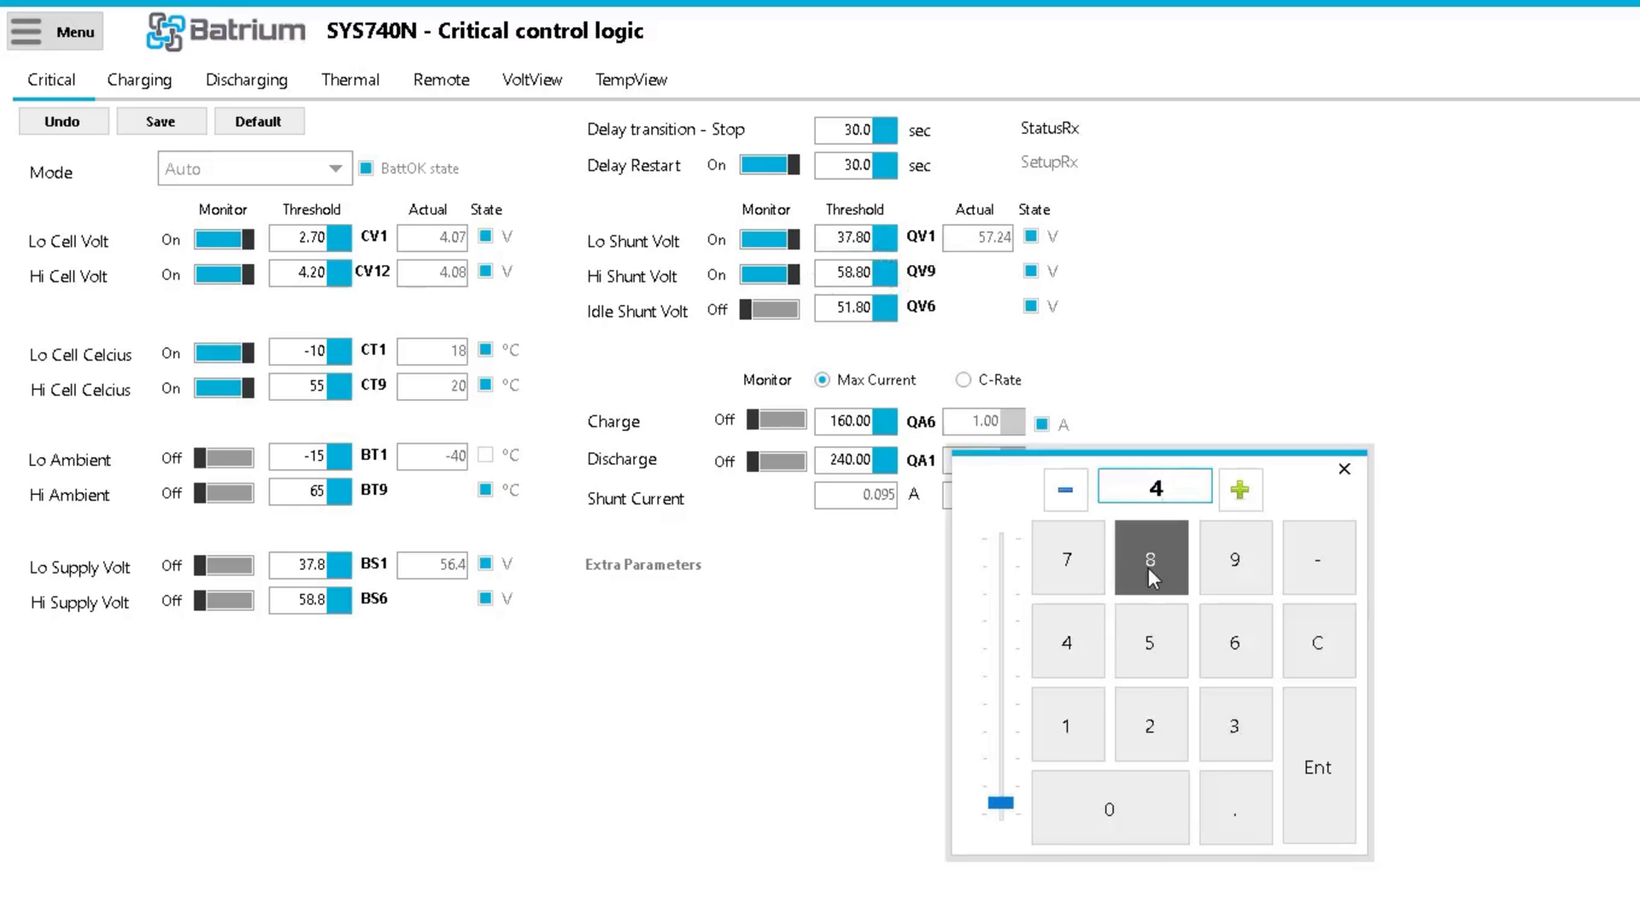
{"action": "left_click", "coordinate": [1148, 563]}
{"action": "left_click", "coordinate": [1319, 777]}
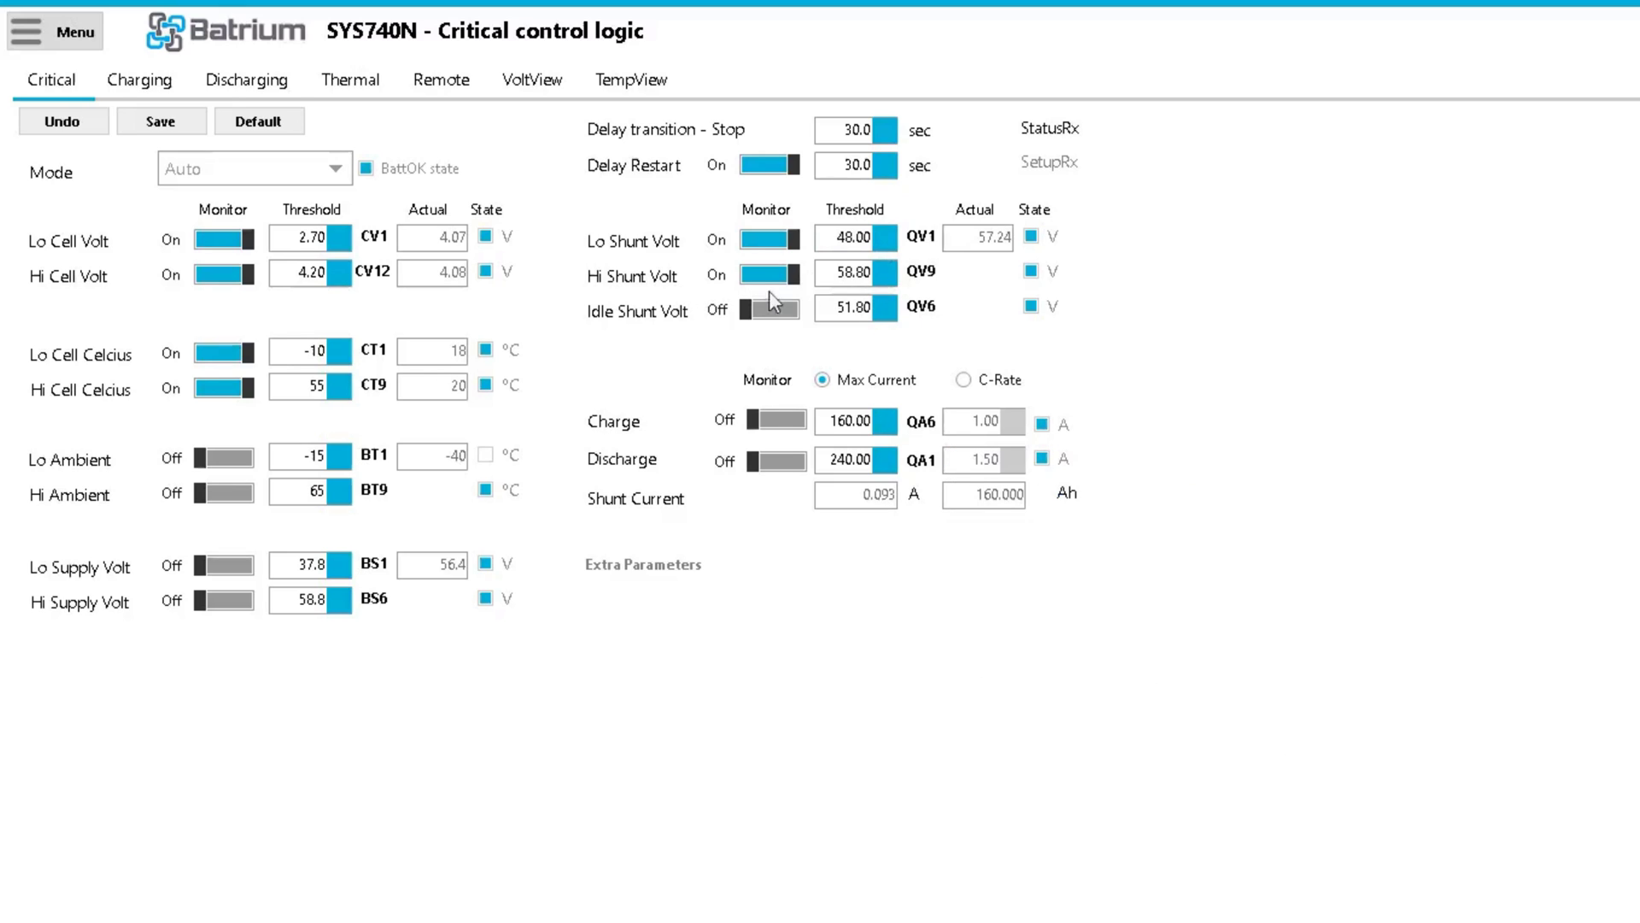
Set the Hi Shunt Volt threshold to 58.00 V and save the critical control logic settings
{"action": "left_click", "coordinate": [885, 282]}
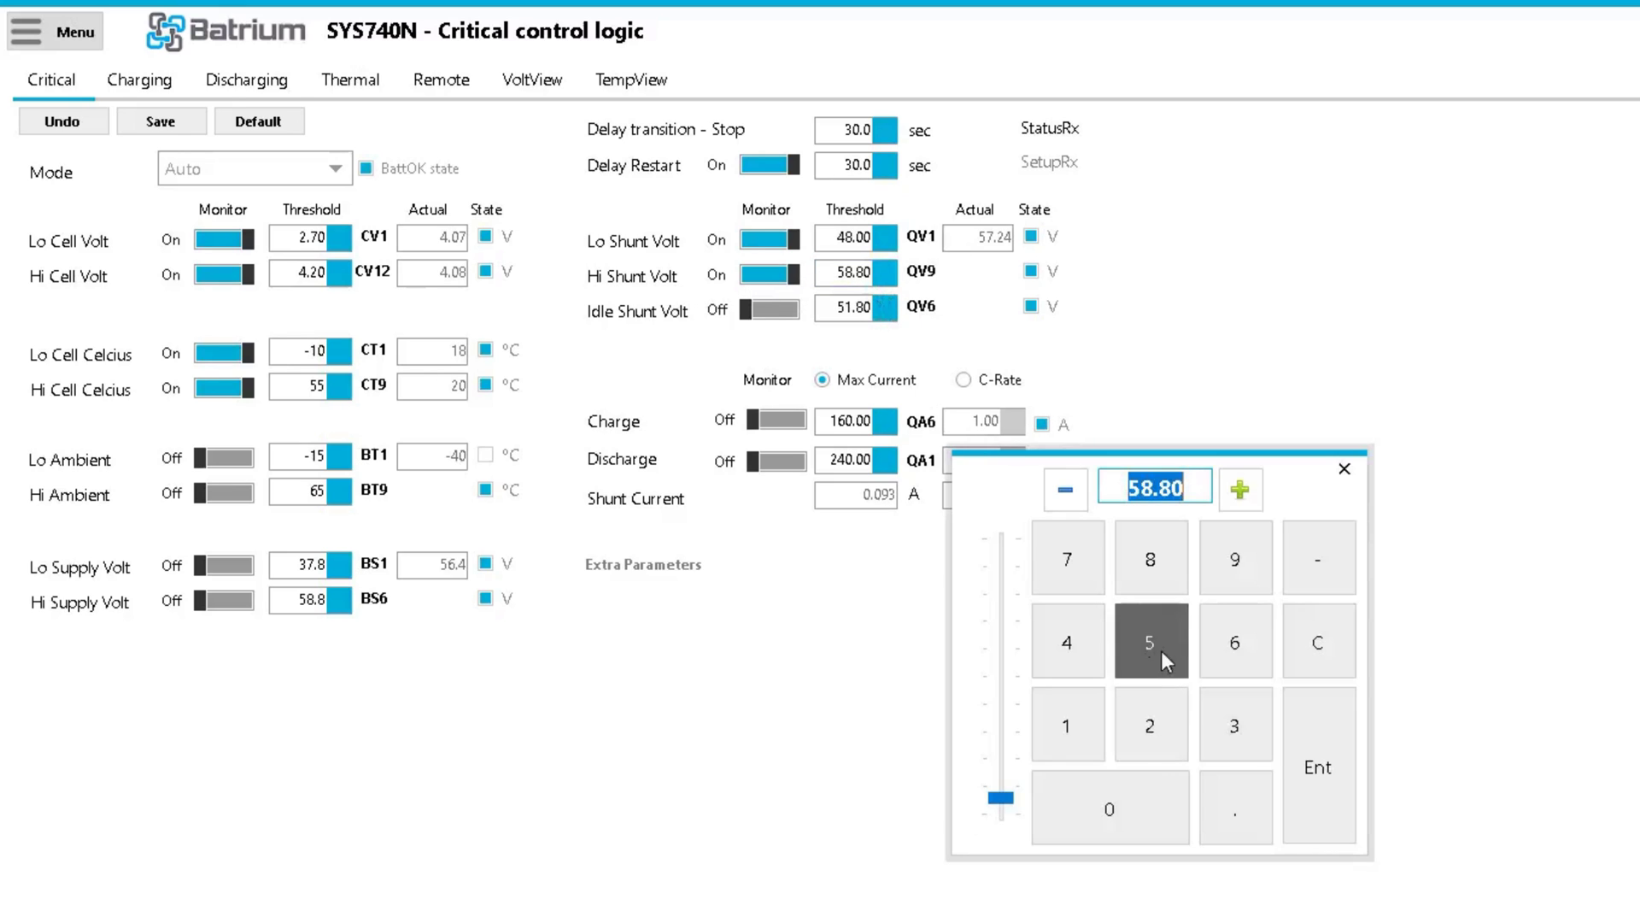
{"action": "left_click", "coordinate": [1157, 649]}
{"action": "left_click", "coordinate": [1169, 581]}
{"action": "left_click", "coordinate": [1255, 803]}
{"action": "left_click", "coordinate": [1146, 809]}
{"action": "left_click", "coordinate": [1145, 809]}
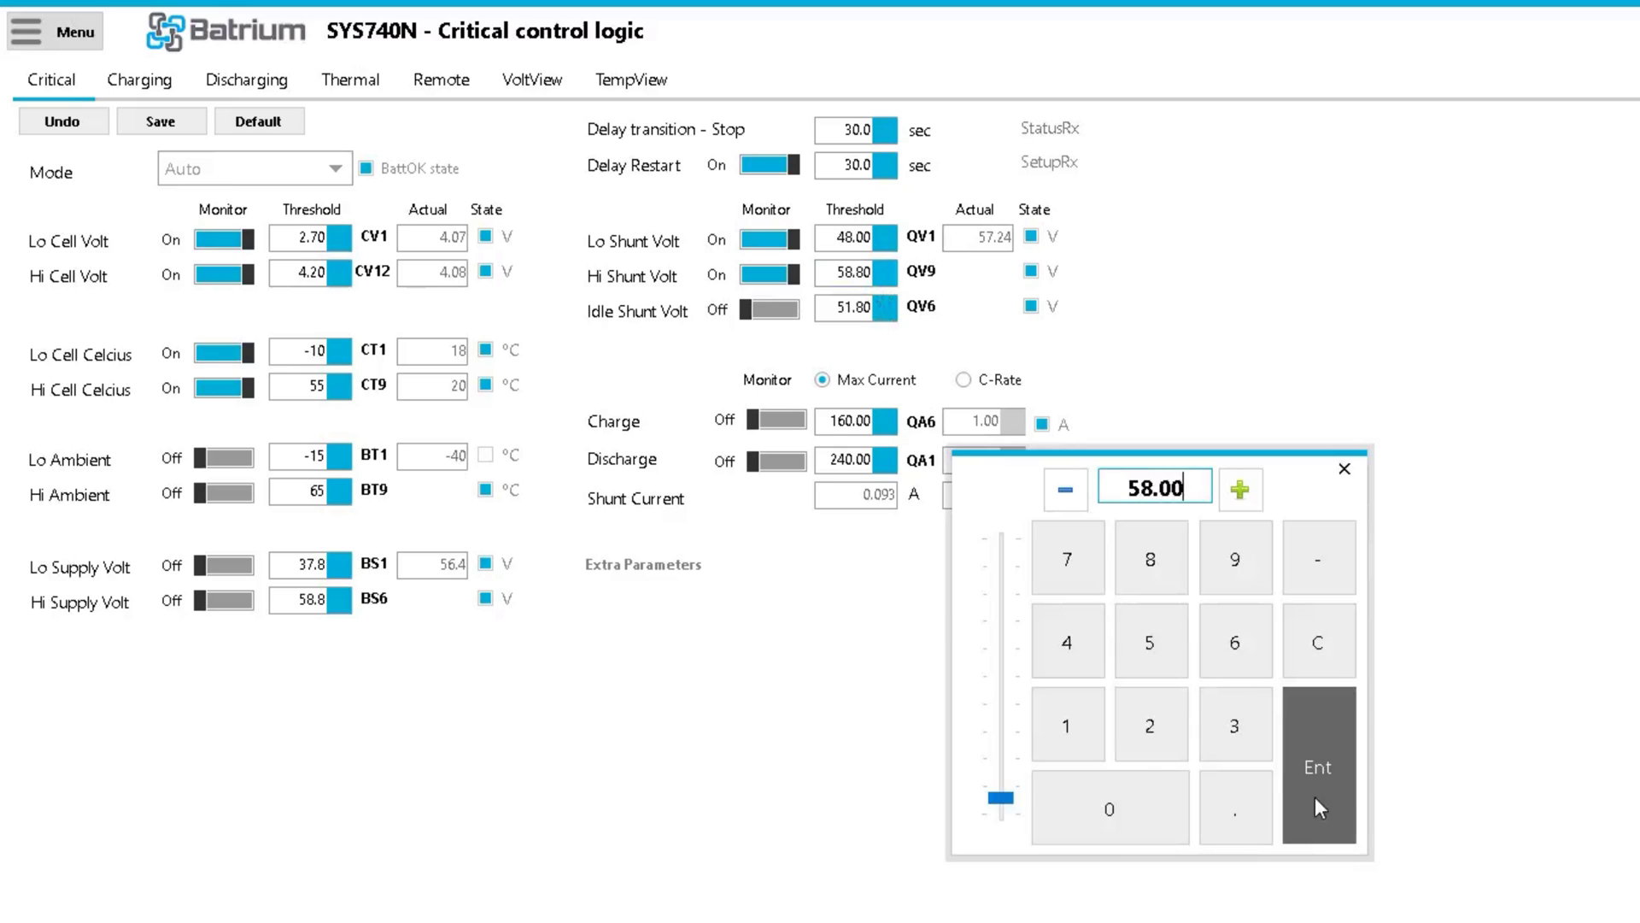
{"action": "left_click", "coordinate": [1315, 796]}
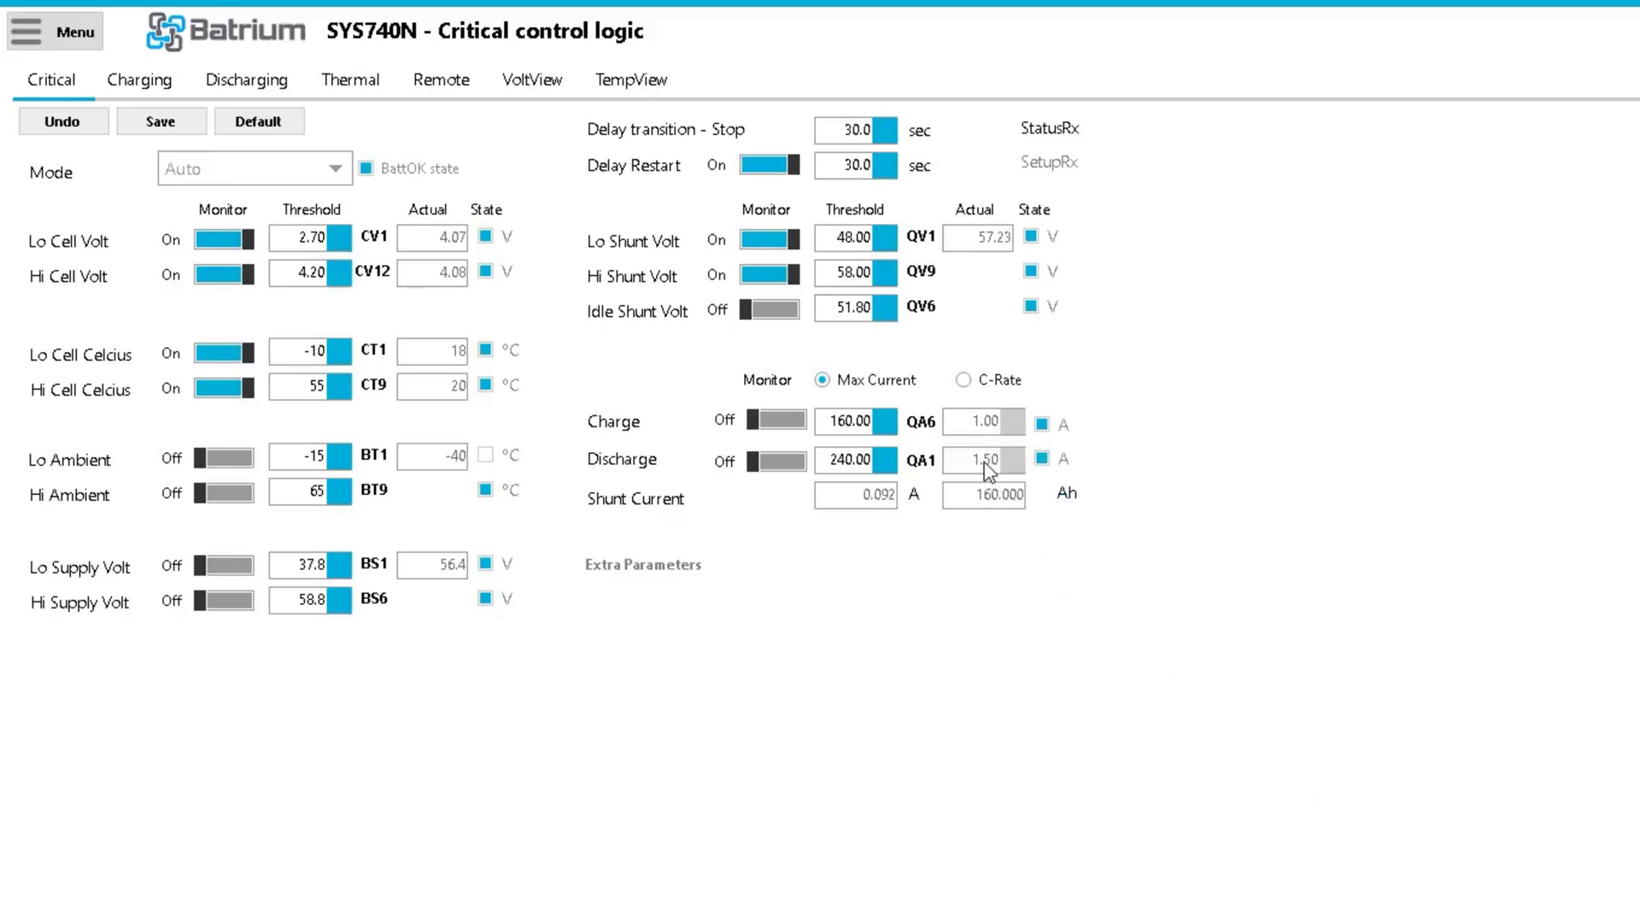
{"action": "left_click", "coordinate": [173, 125]}
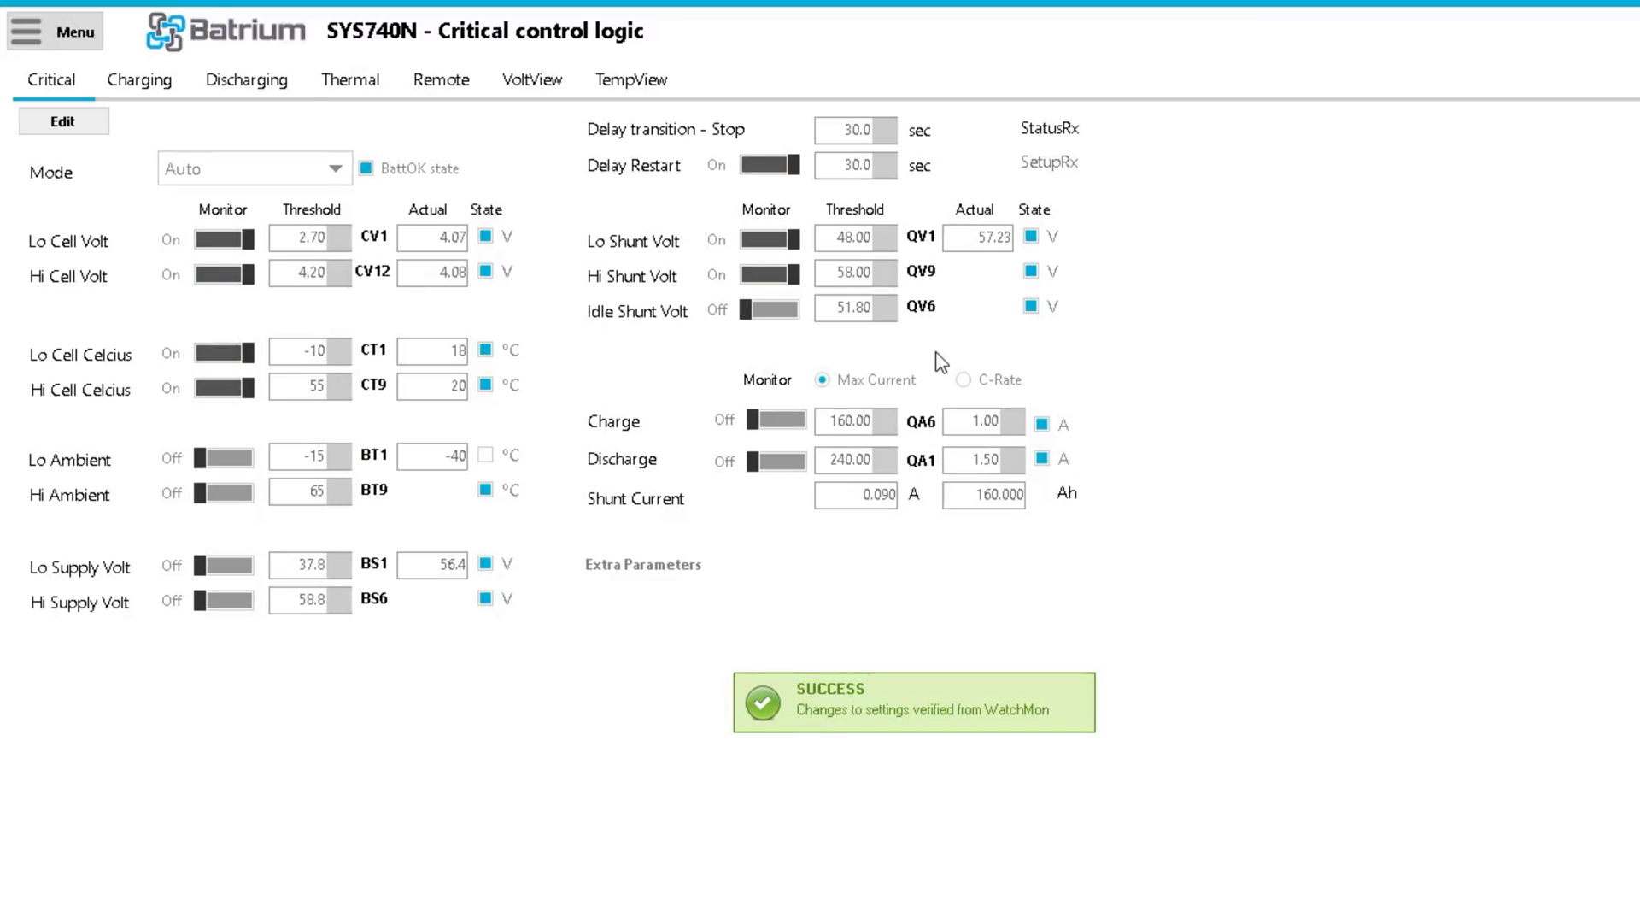
Open the expansion hardware settings for editing and set the Output A function to Critical Pulse On
{"action": "left_click", "coordinate": [72, 47]}
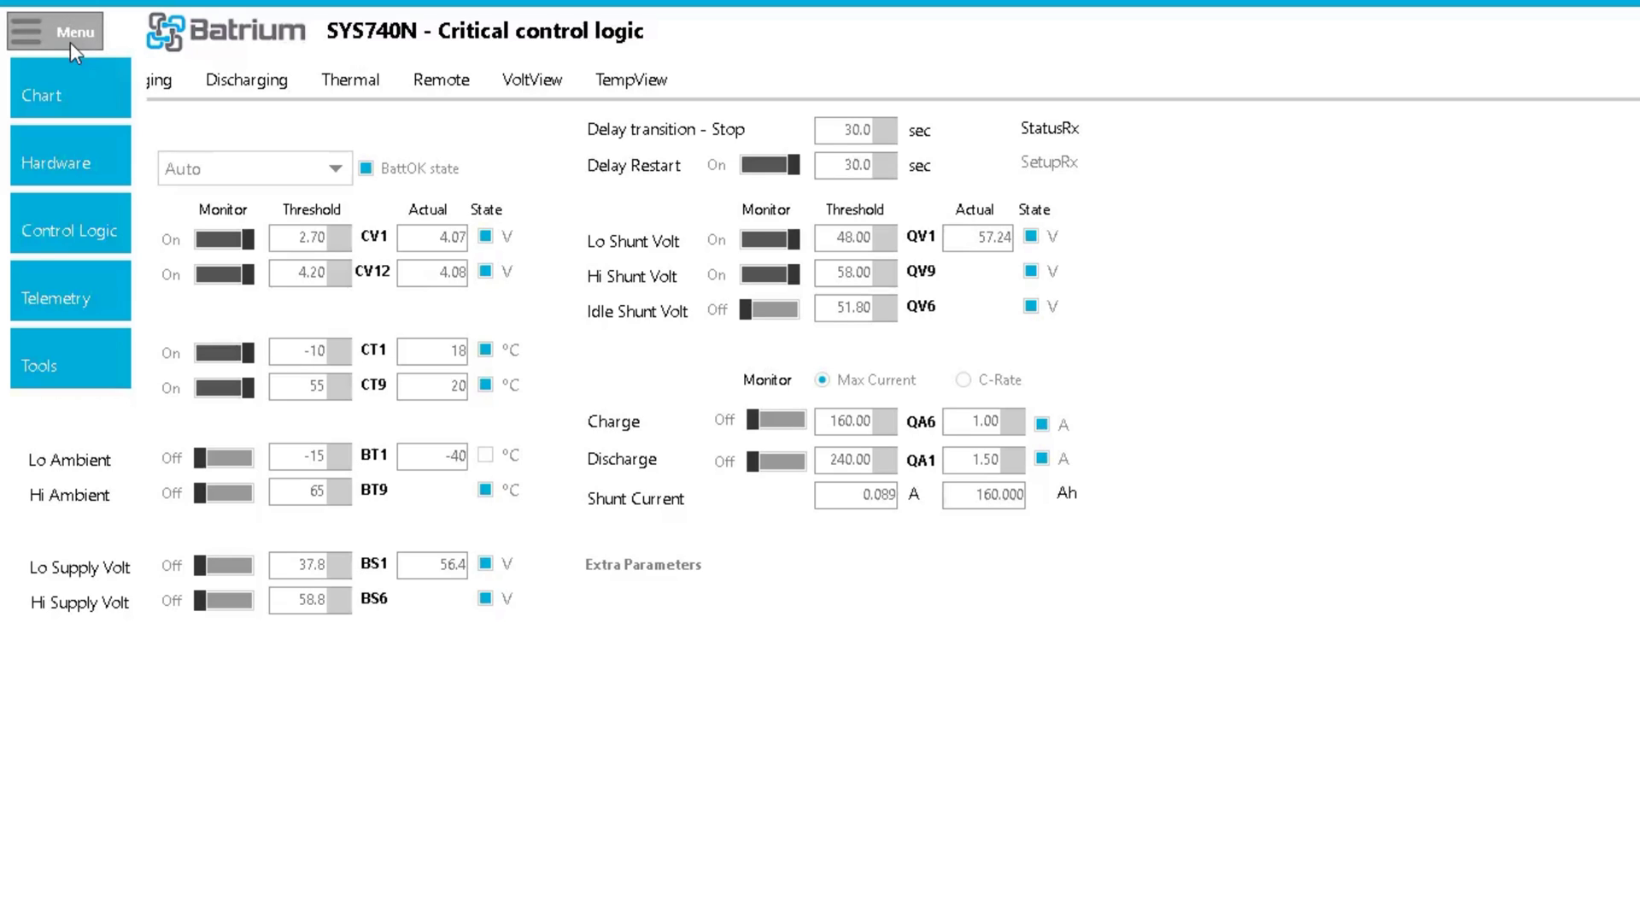
{"action": "left_click", "coordinate": [82, 156]}
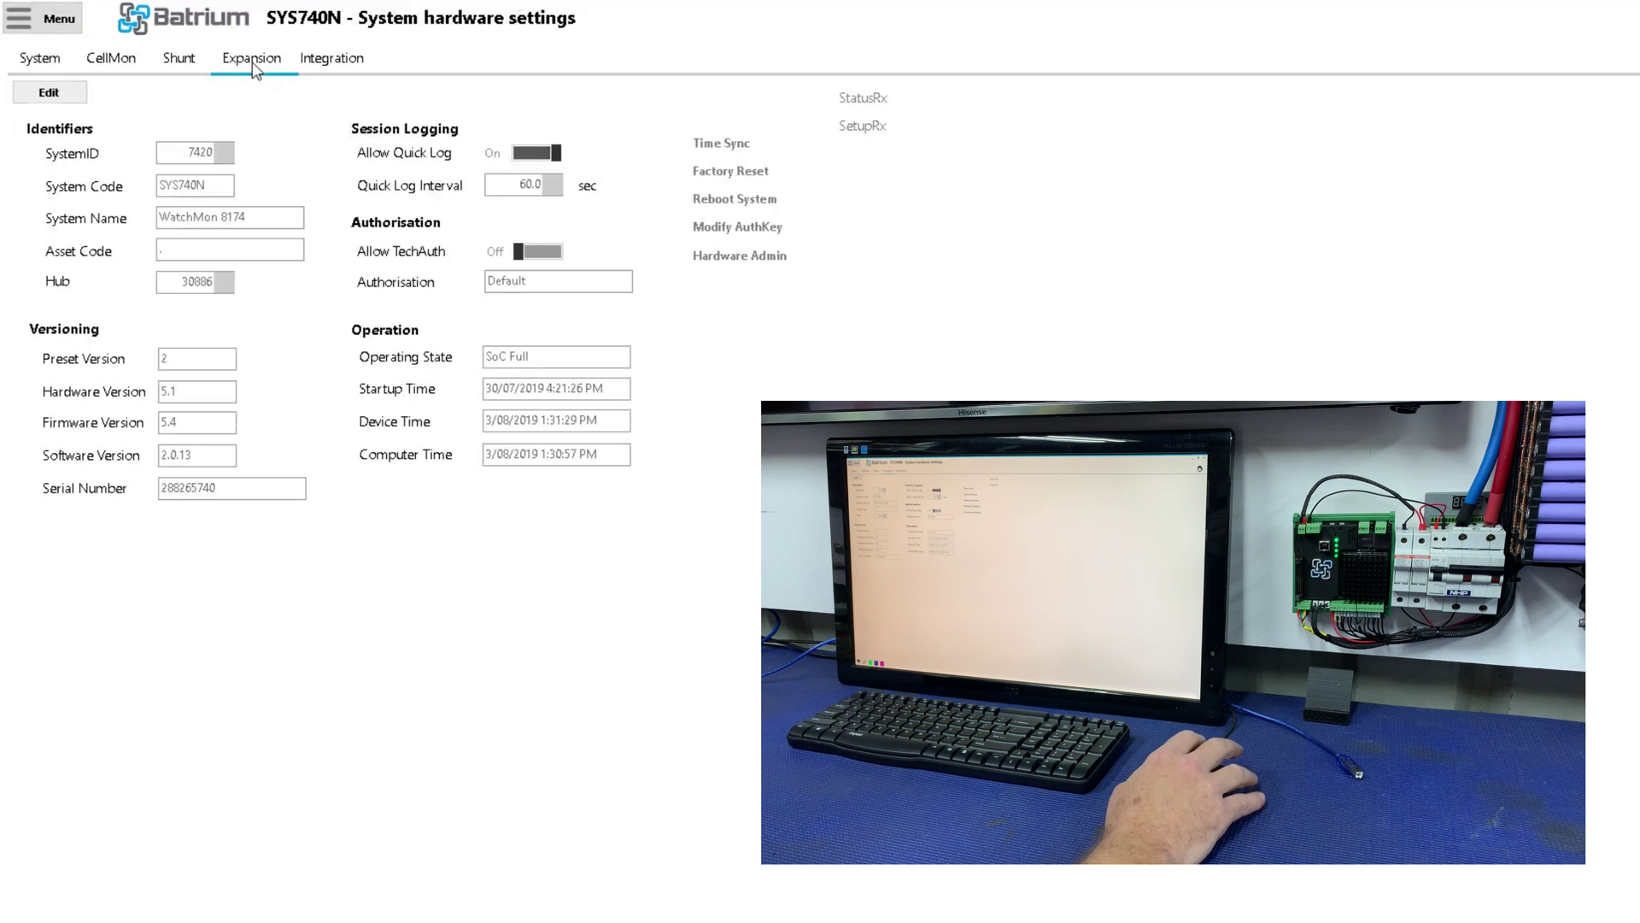
{"action": "left_click", "coordinate": [311, 85]}
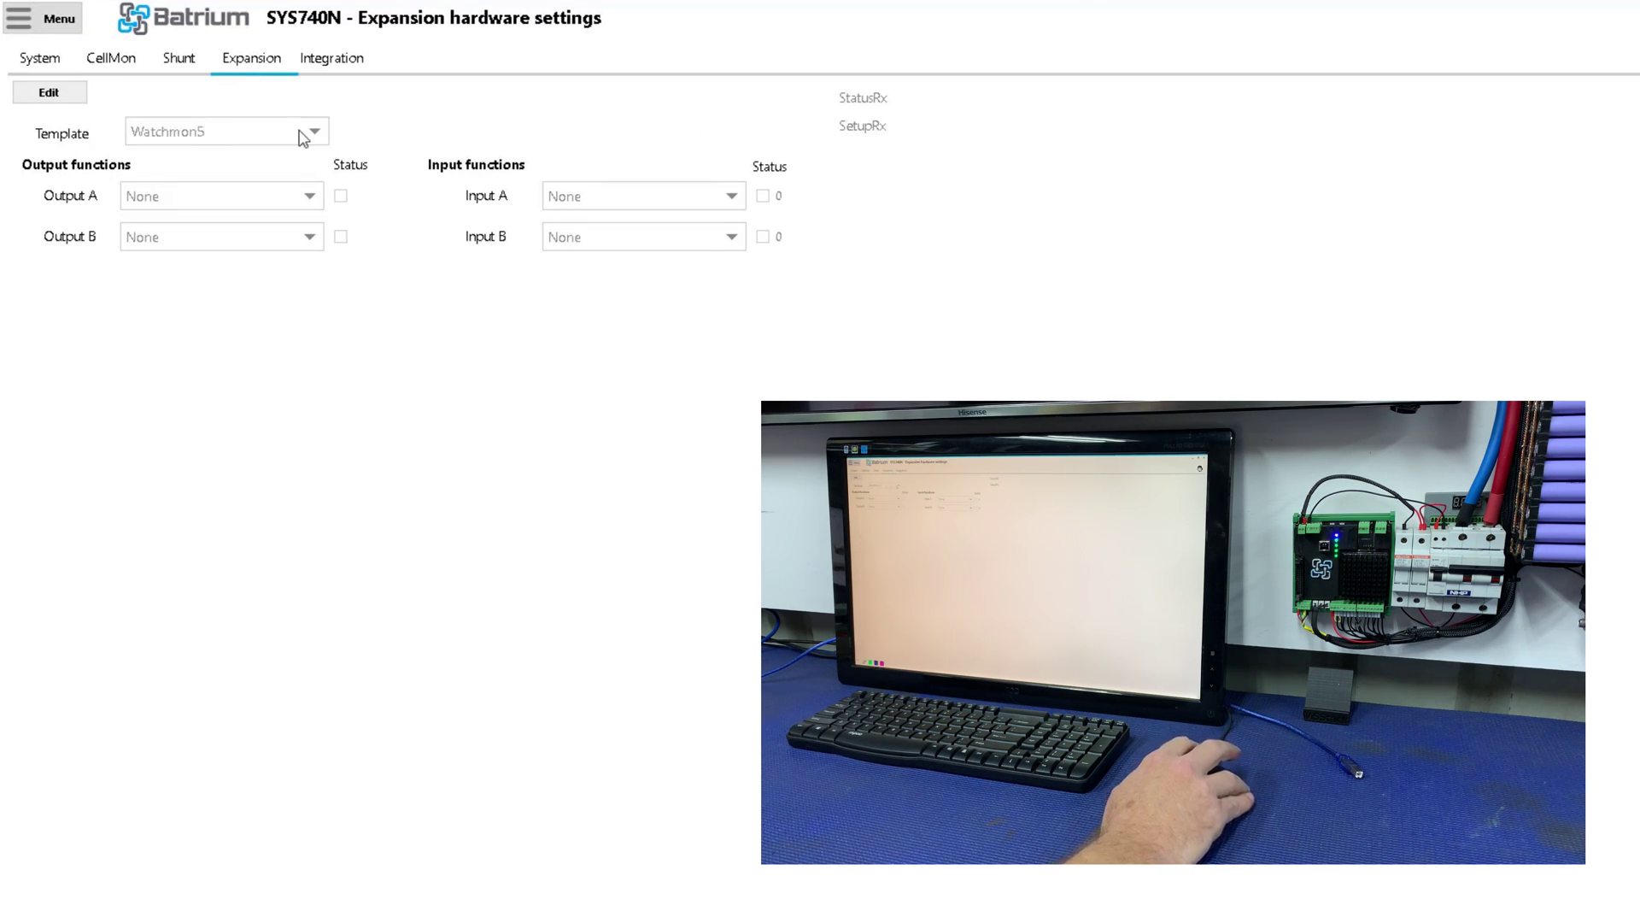
{"action": "left_click", "coordinate": [53, 96]}
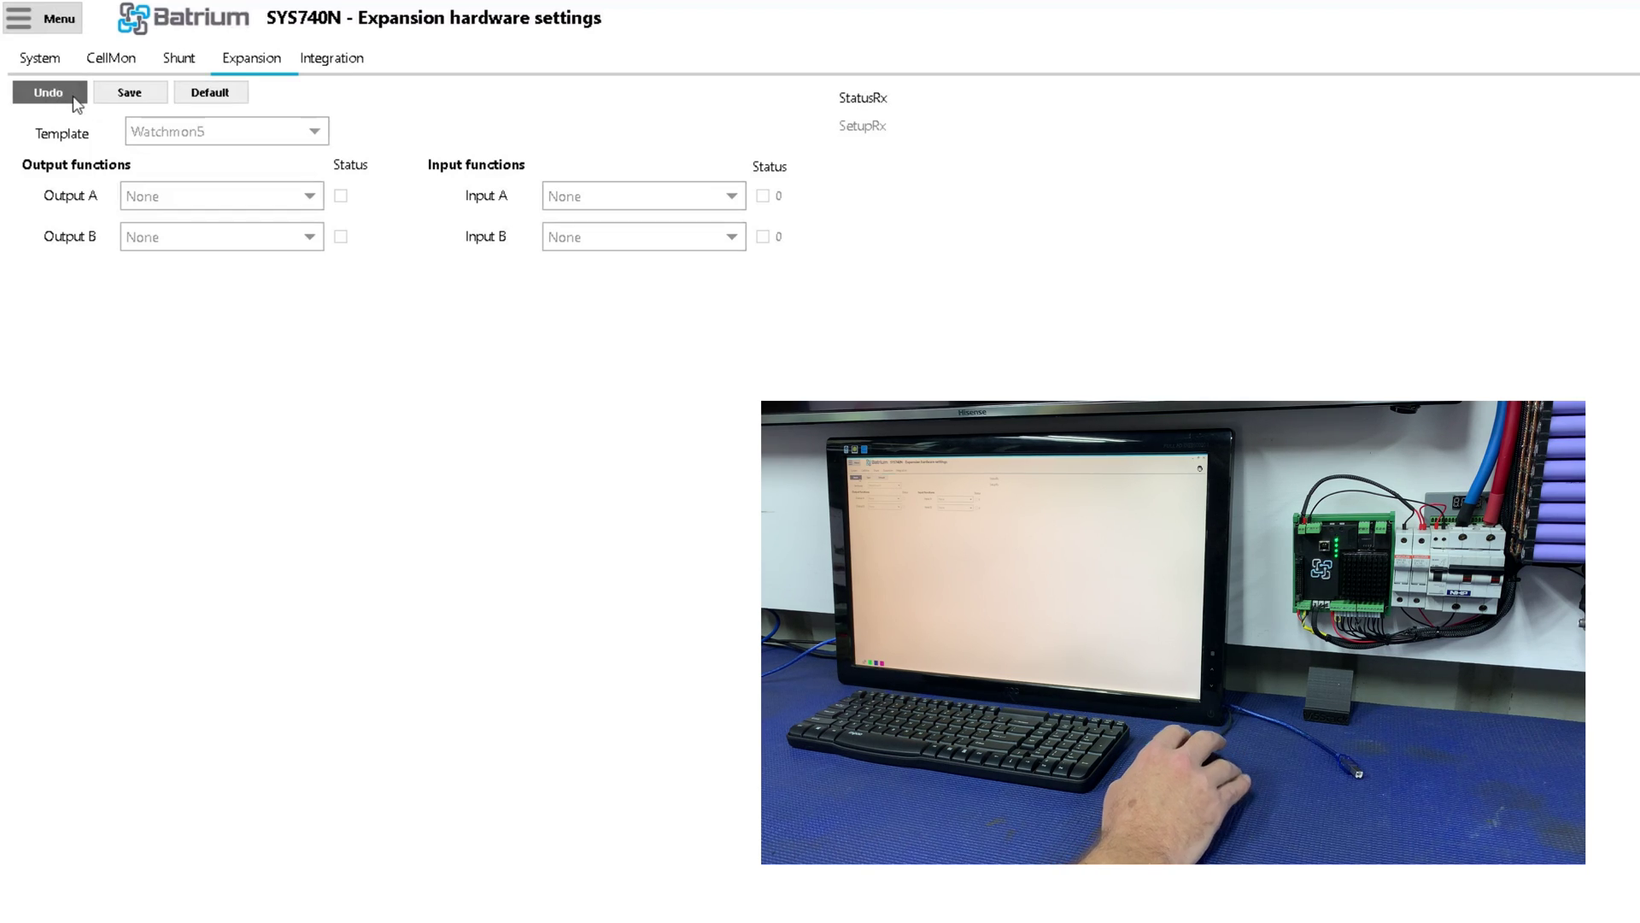
{"action": "left_click", "coordinate": [149, 197]}
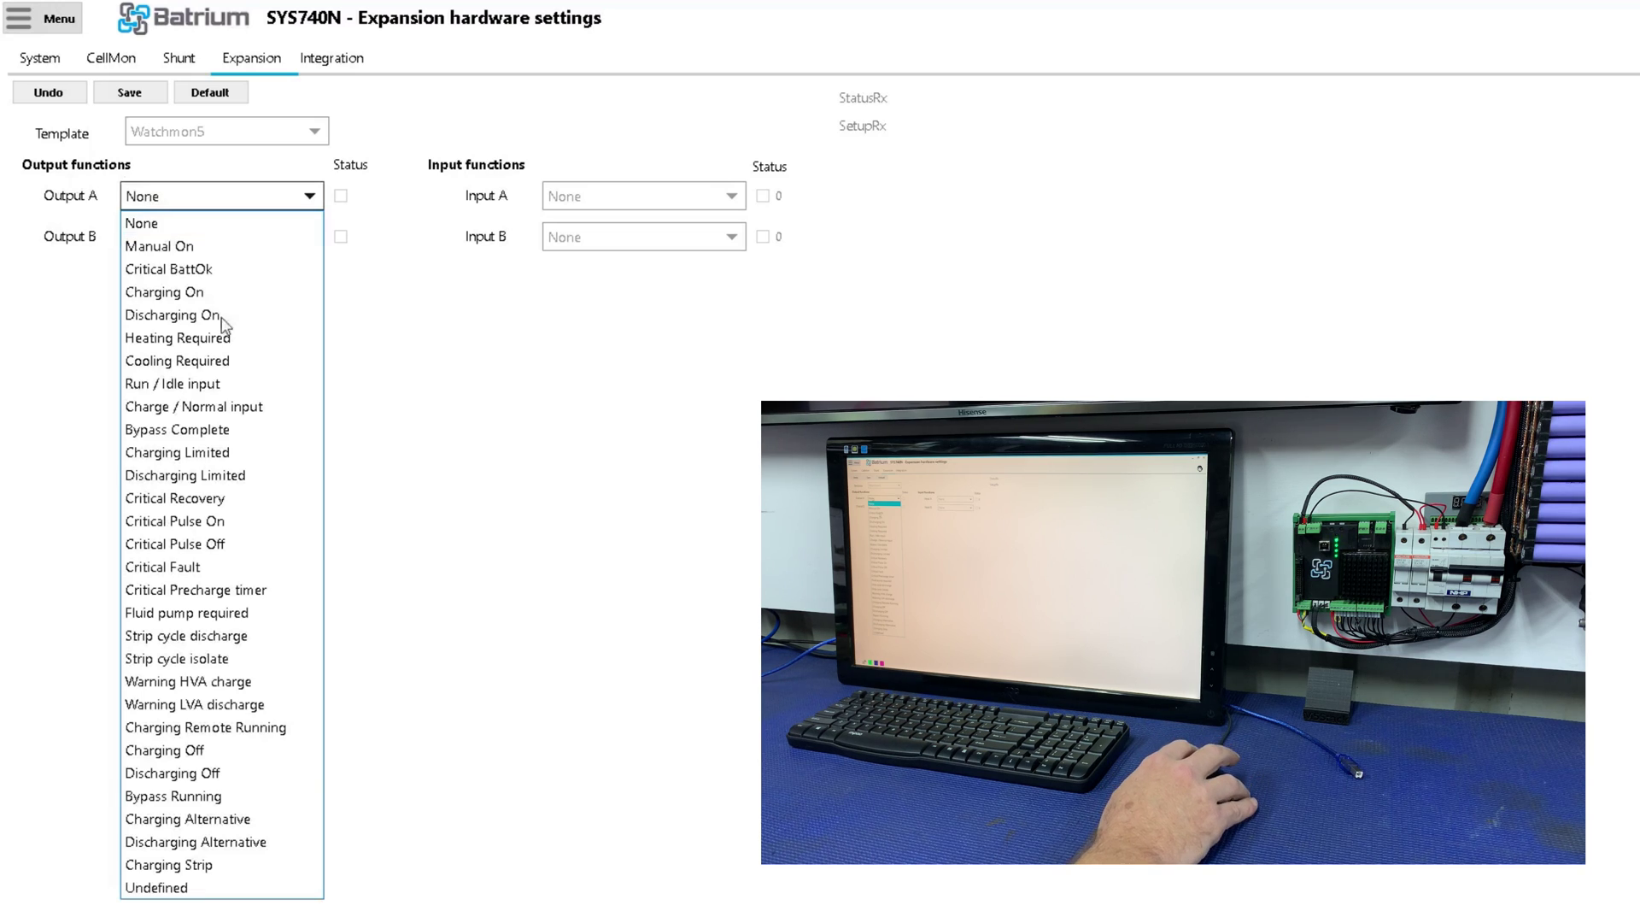
{"action": "left_click", "coordinate": [222, 522]}
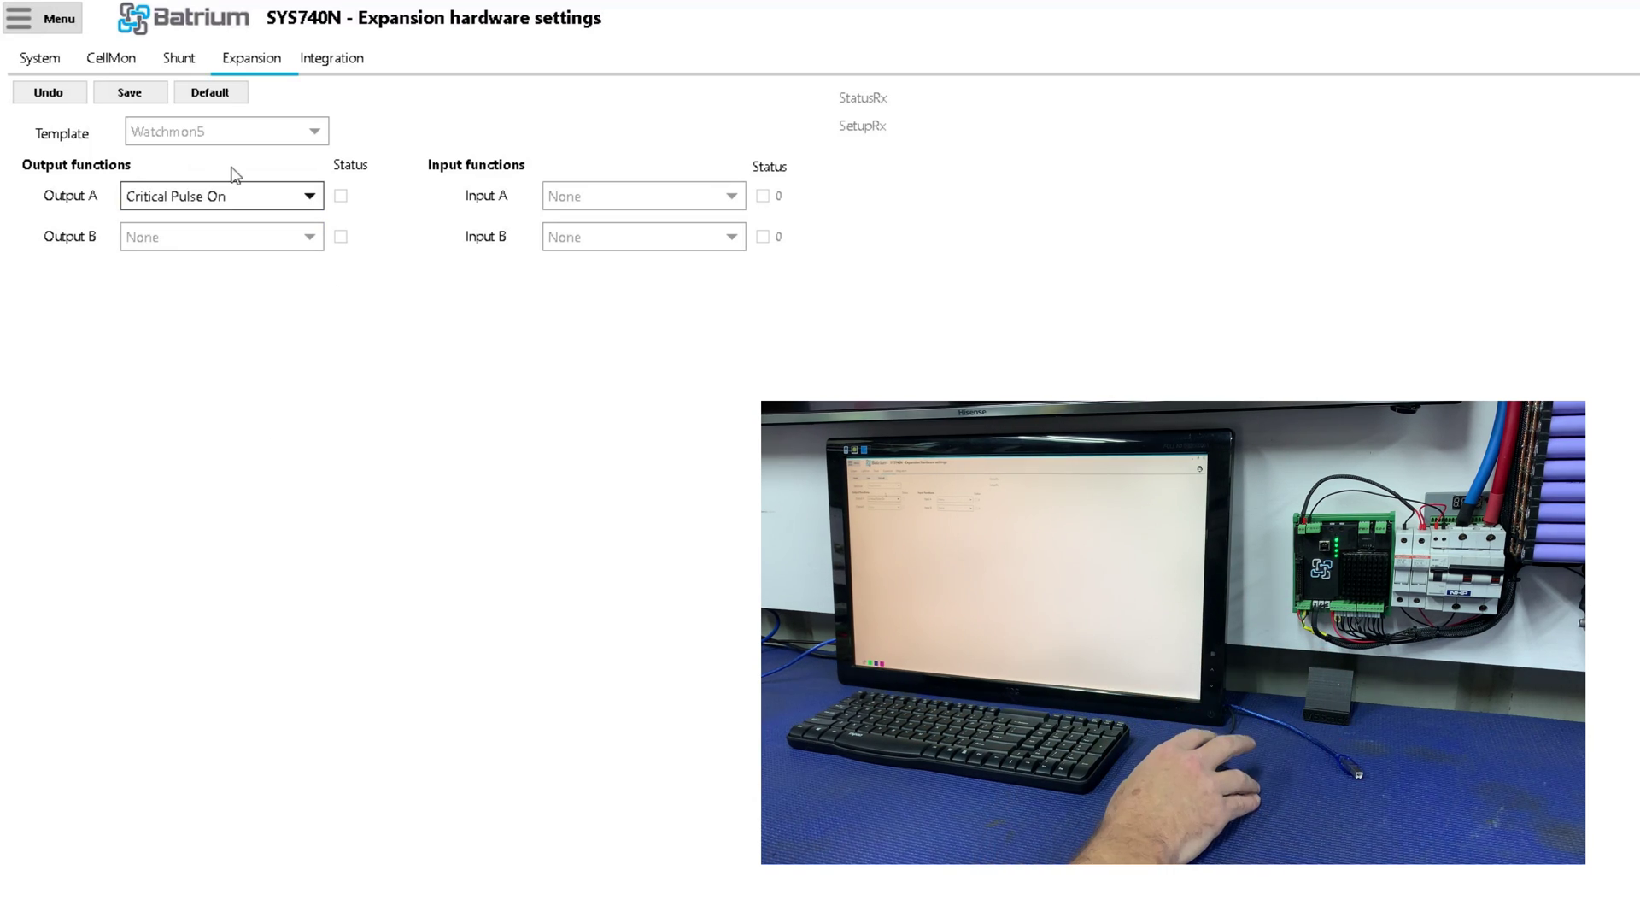
Switch the Output A function to Manual On and save the expansion settings
{"action": "left_click", "coordinate": [208, 197]}
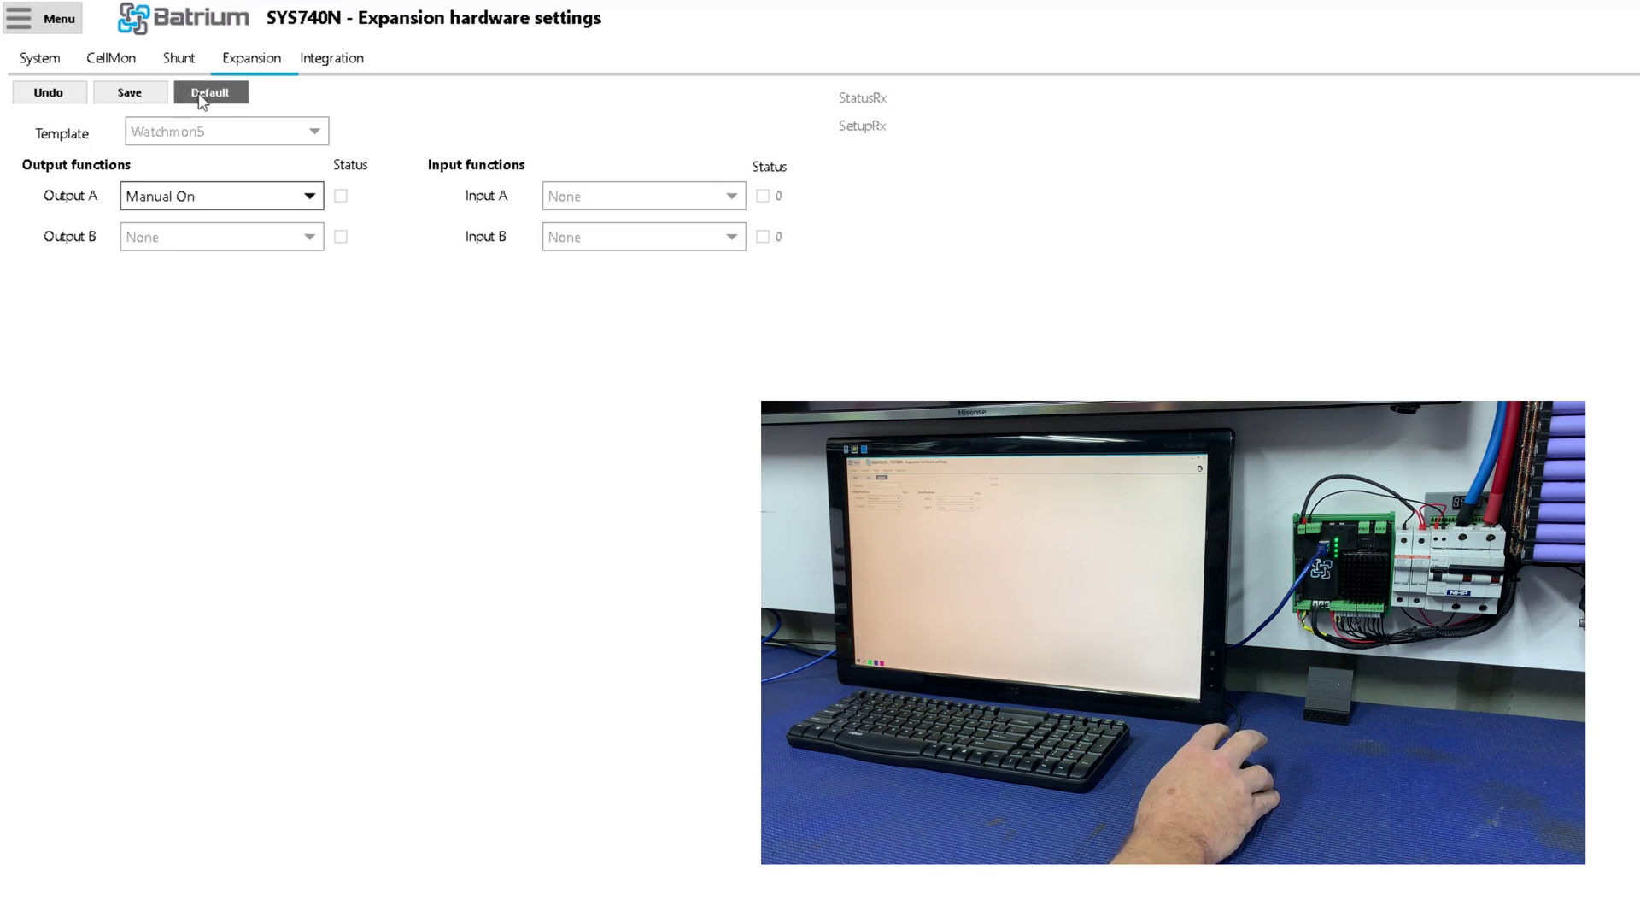
{"action": "left_click", "coordinate": [130, 93]}
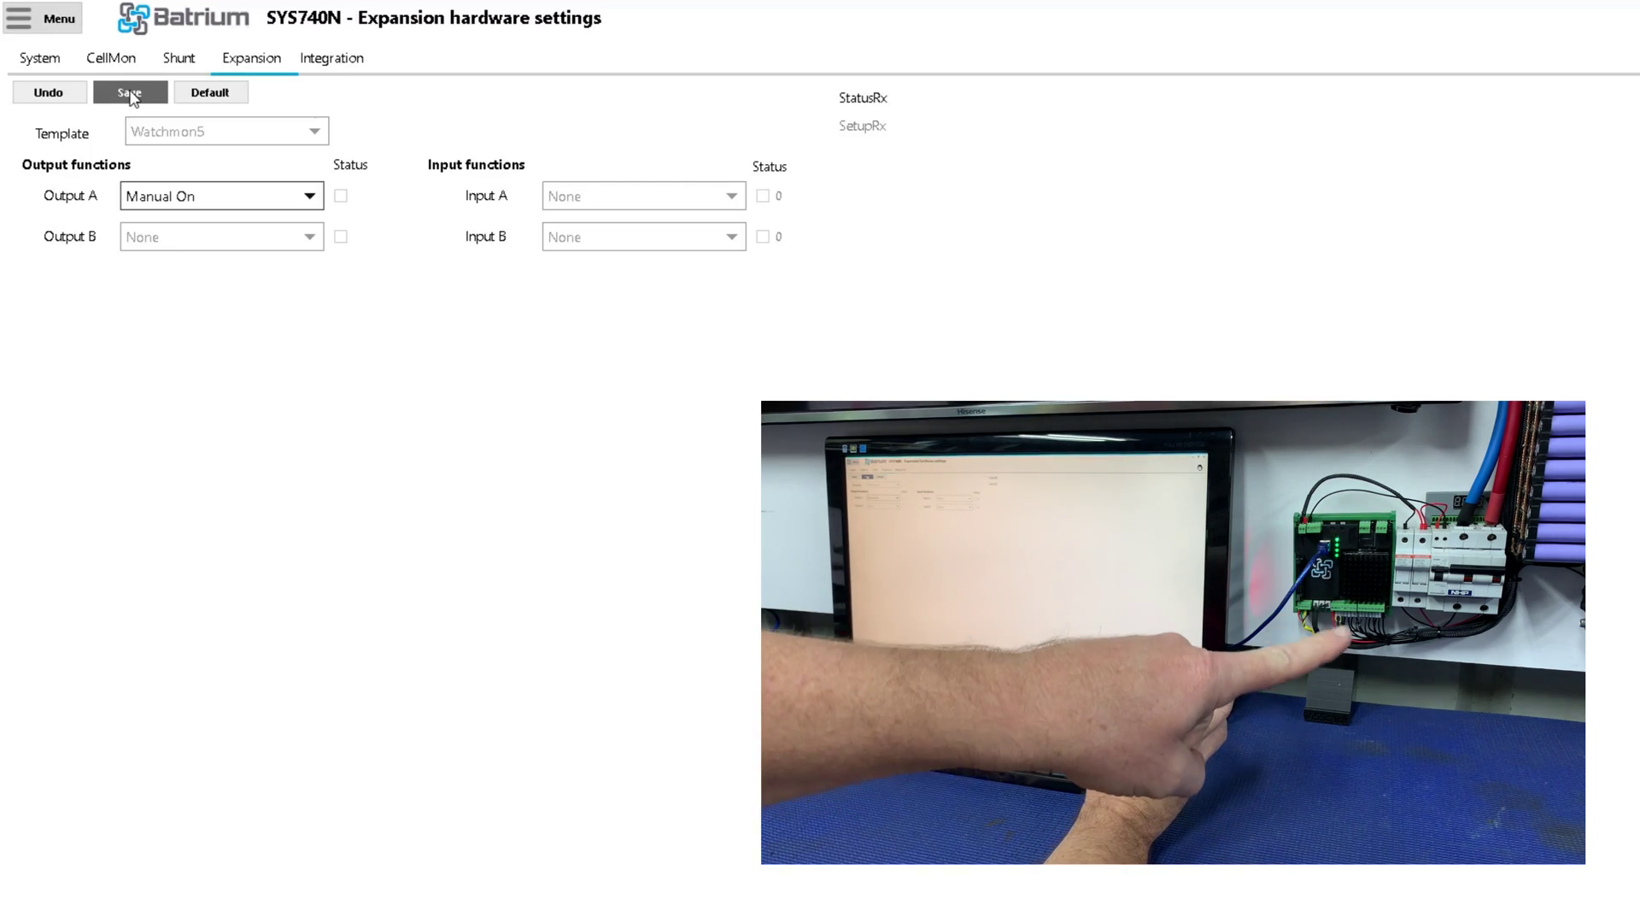
{"action": "left_click", "coordinate": [129, 92]}
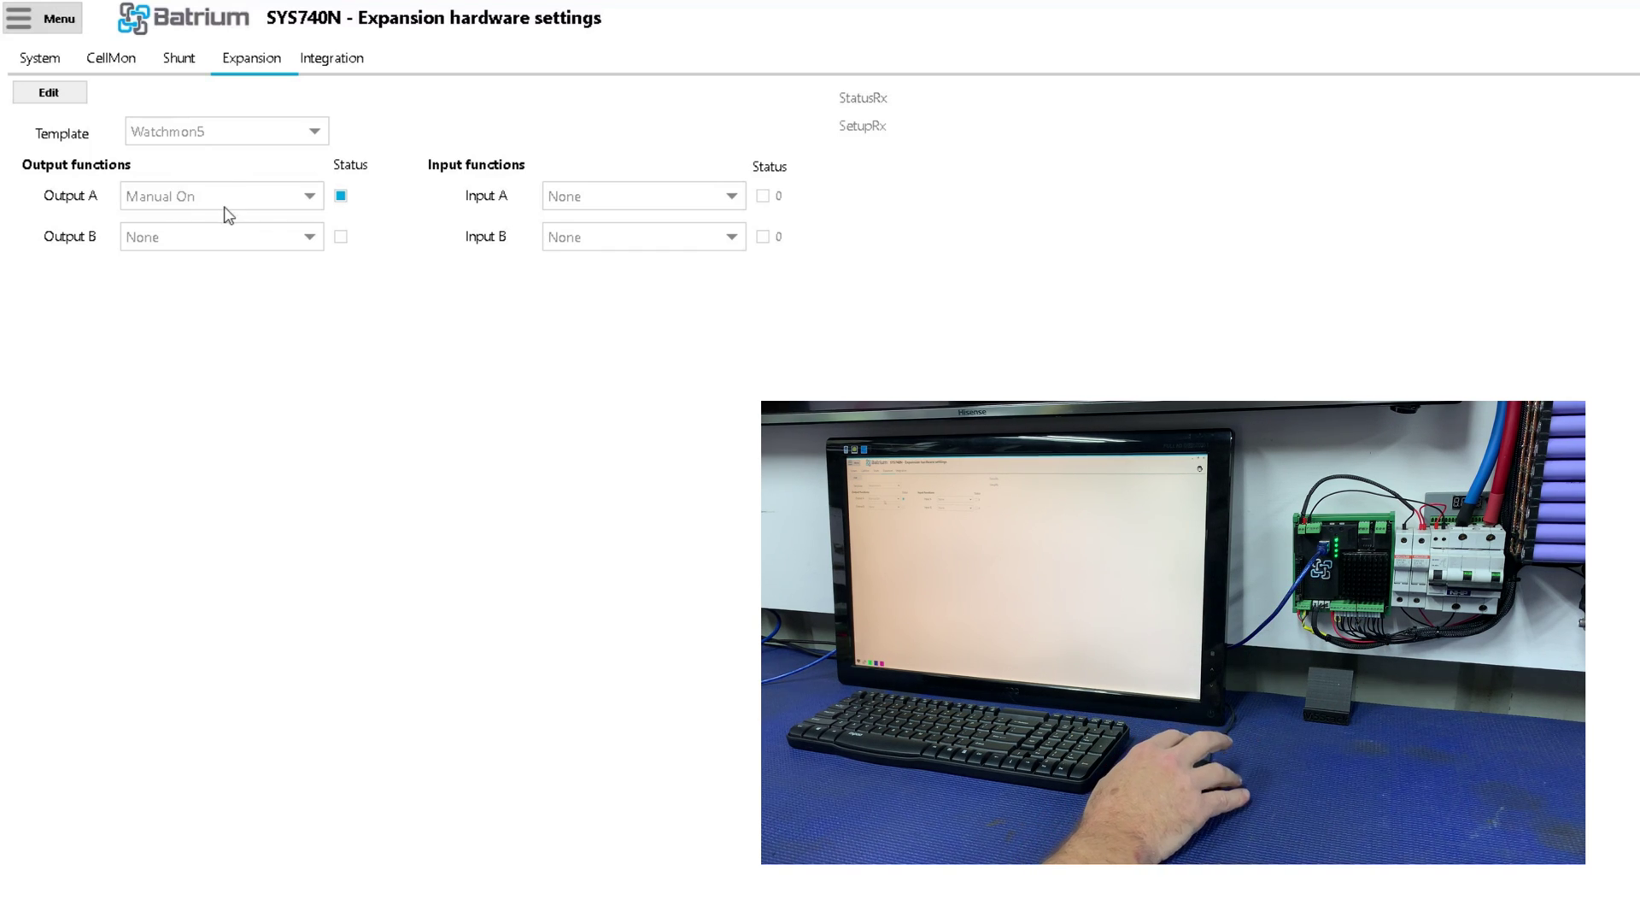
Reset the Output A function to None and save the expansion settings
{"action": "left_click", "coordinate": [64, 100]}
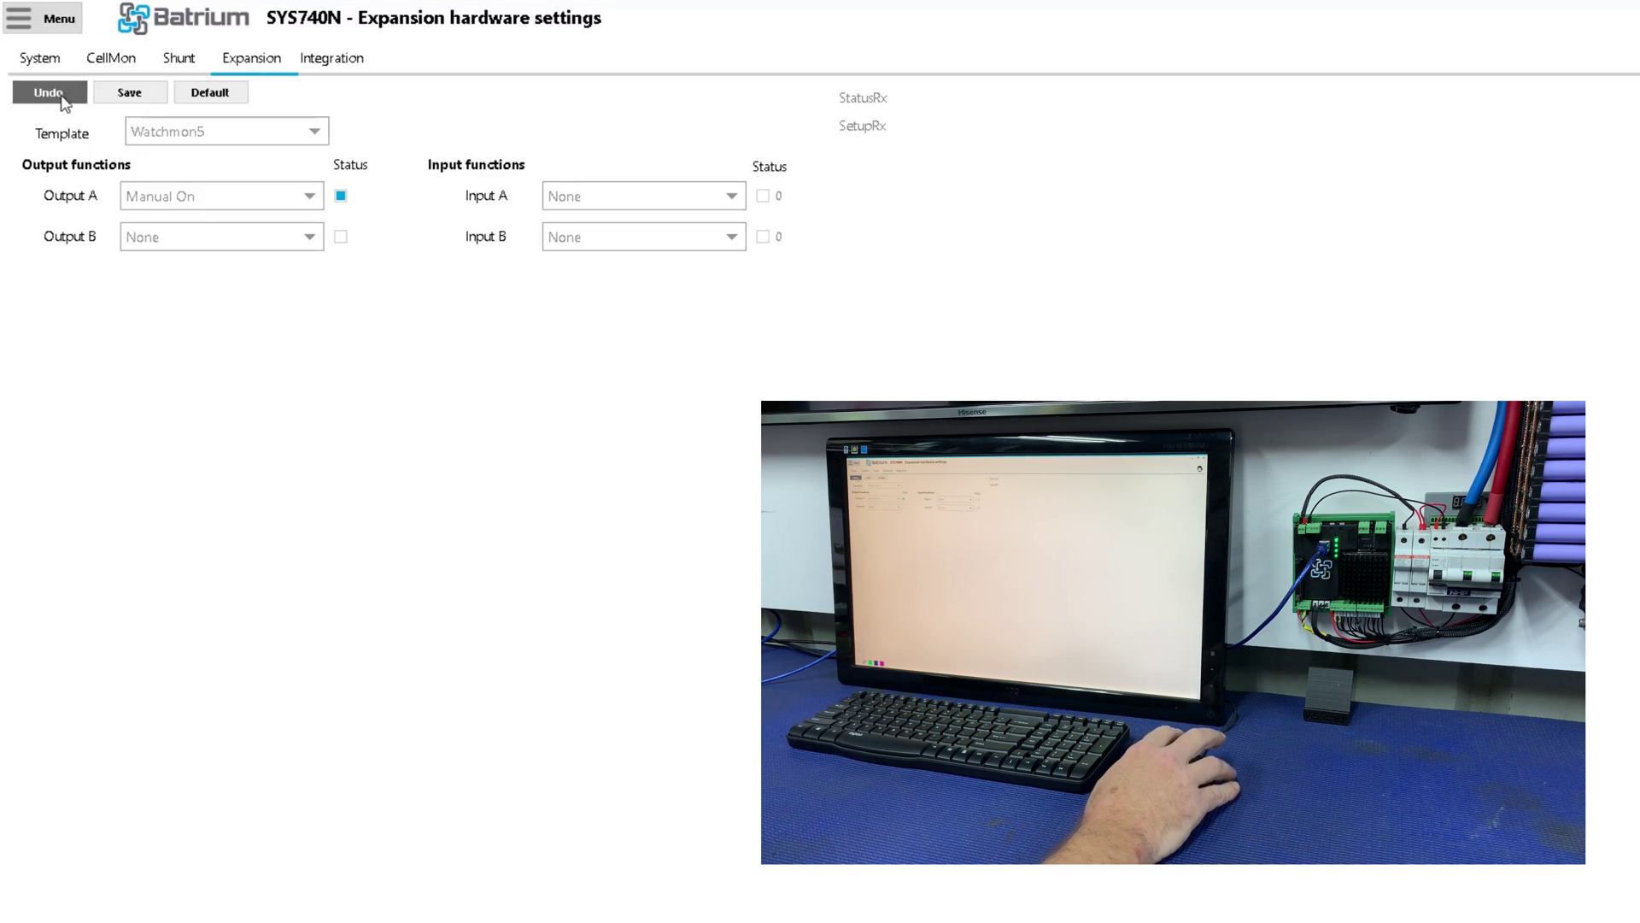
{"action": "left_click", "coordinate": [214, 202]}
{"action": "left_click", "coordinate": [176, 223]}
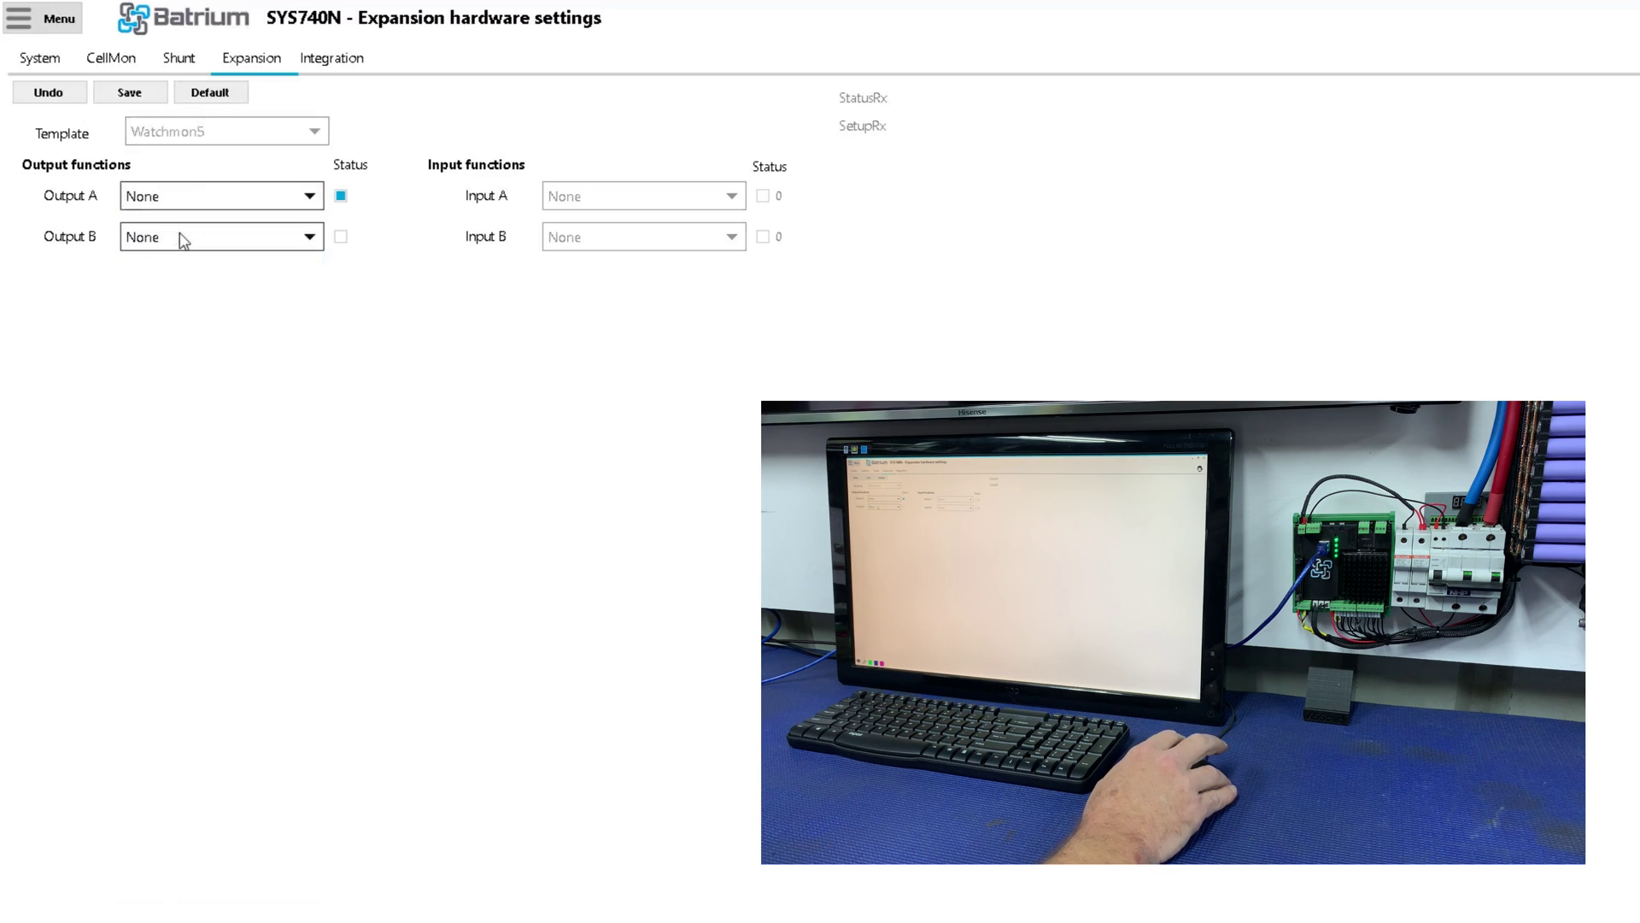
{"action": "left_click", "coordinate": [152, 101]}
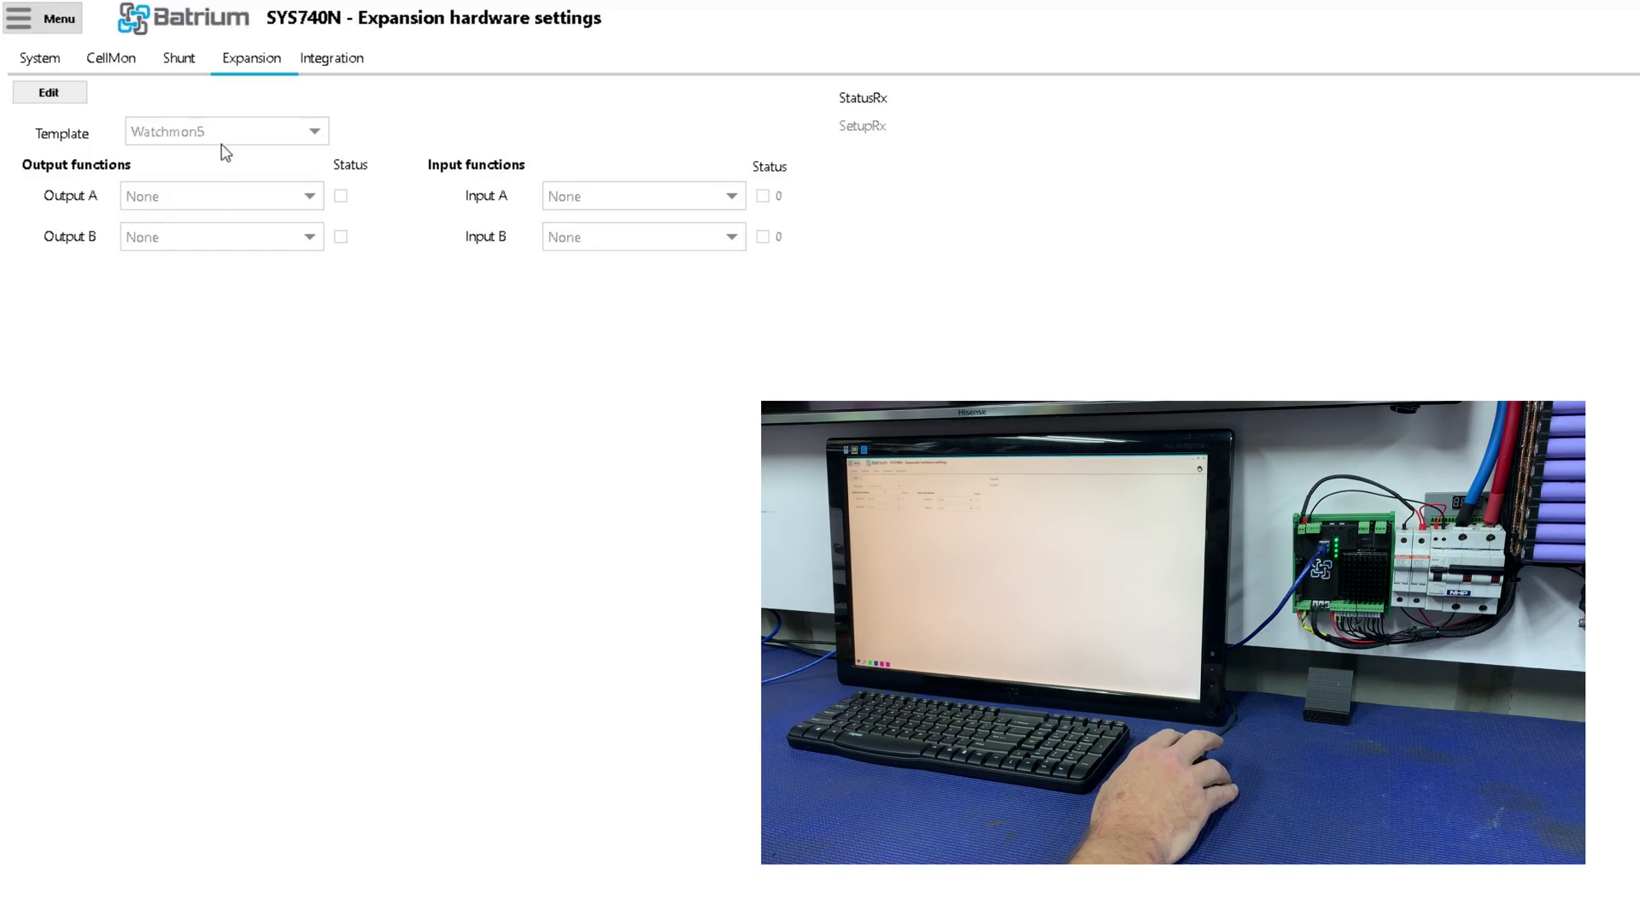
Set and save the Output A function as Critical Pulse On, and return to the node chart
{"action": "left_click", "coordinate": [60, 97]}
{"action": "left_click", "coordinate": [181, 198]}
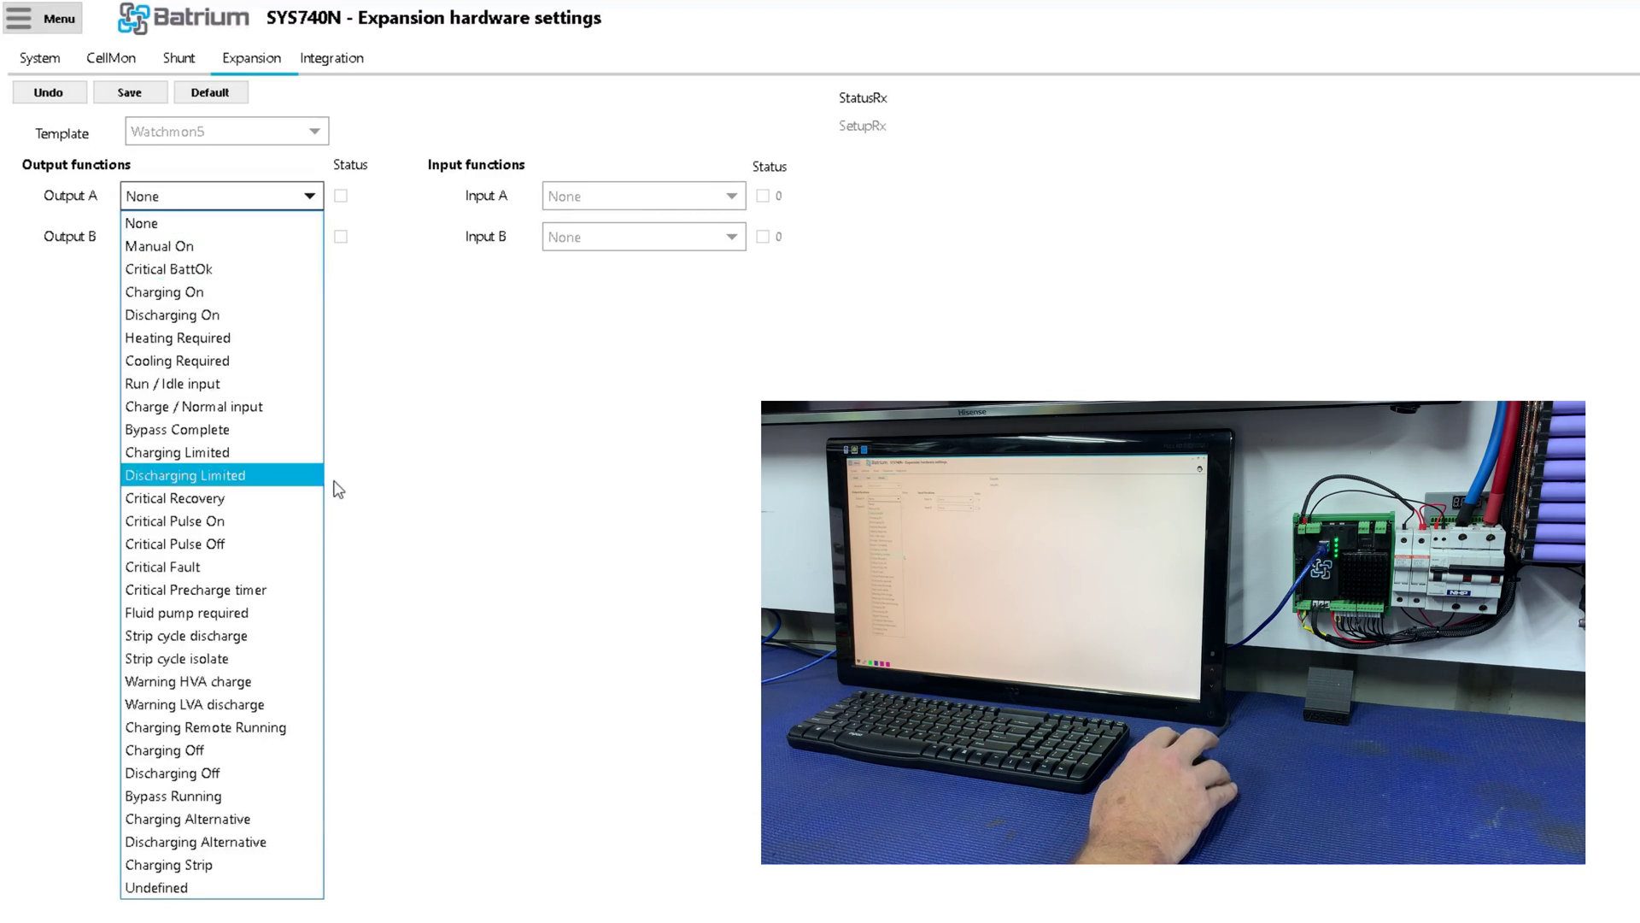
{"action": "left_click", "coordinate": [256, 520]}
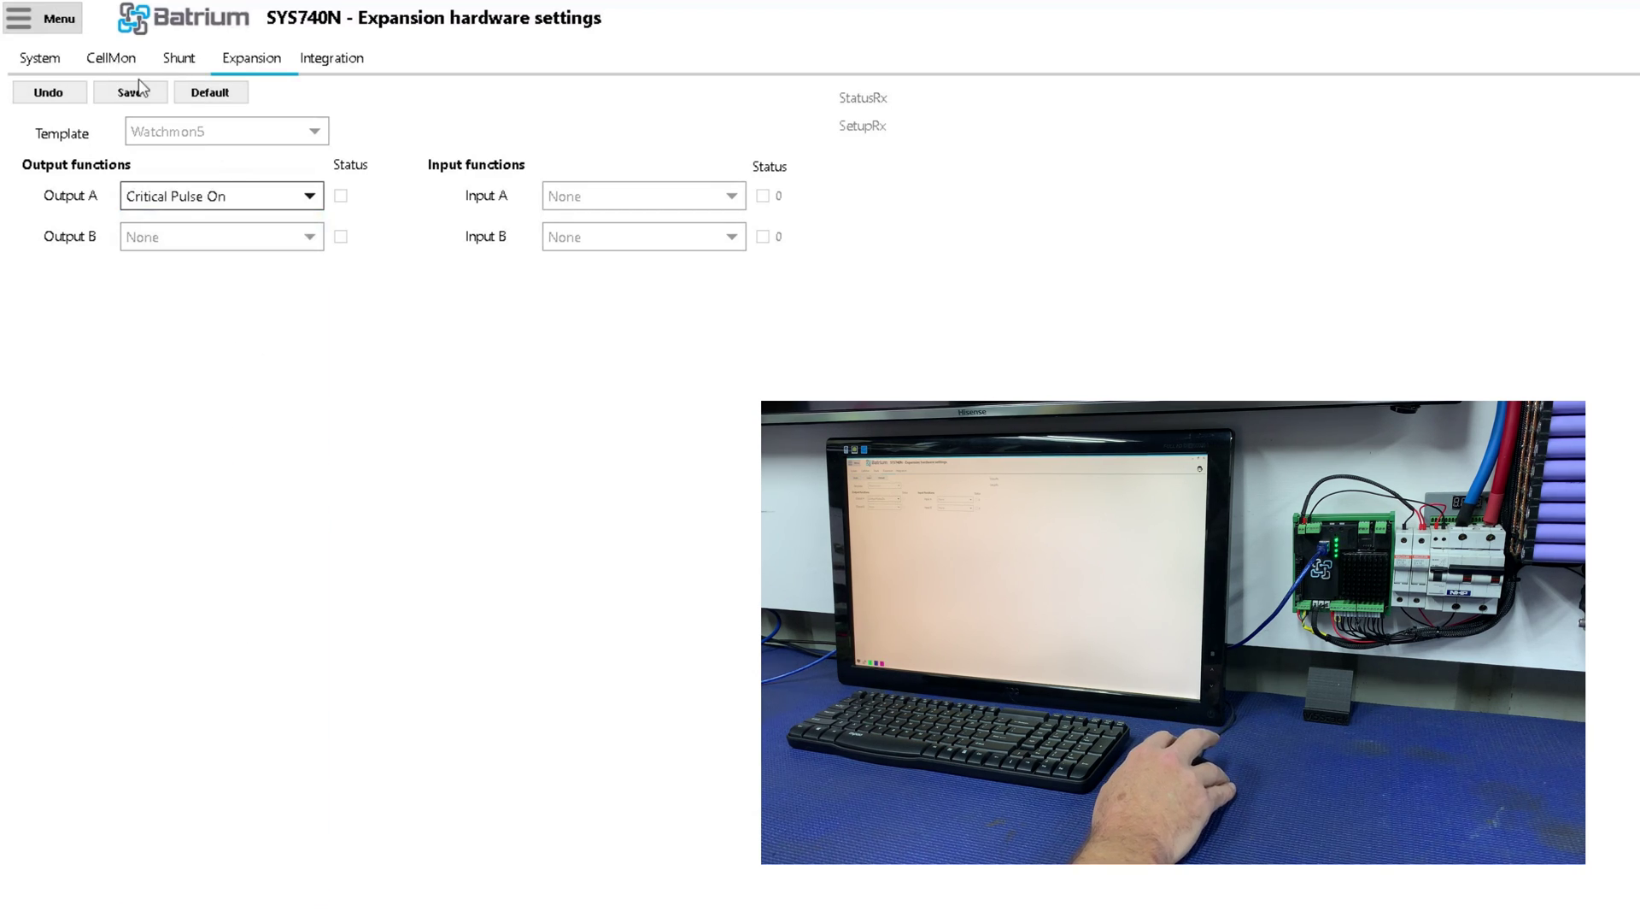
{"action": "left_click", "coordinate": [186, 205]}
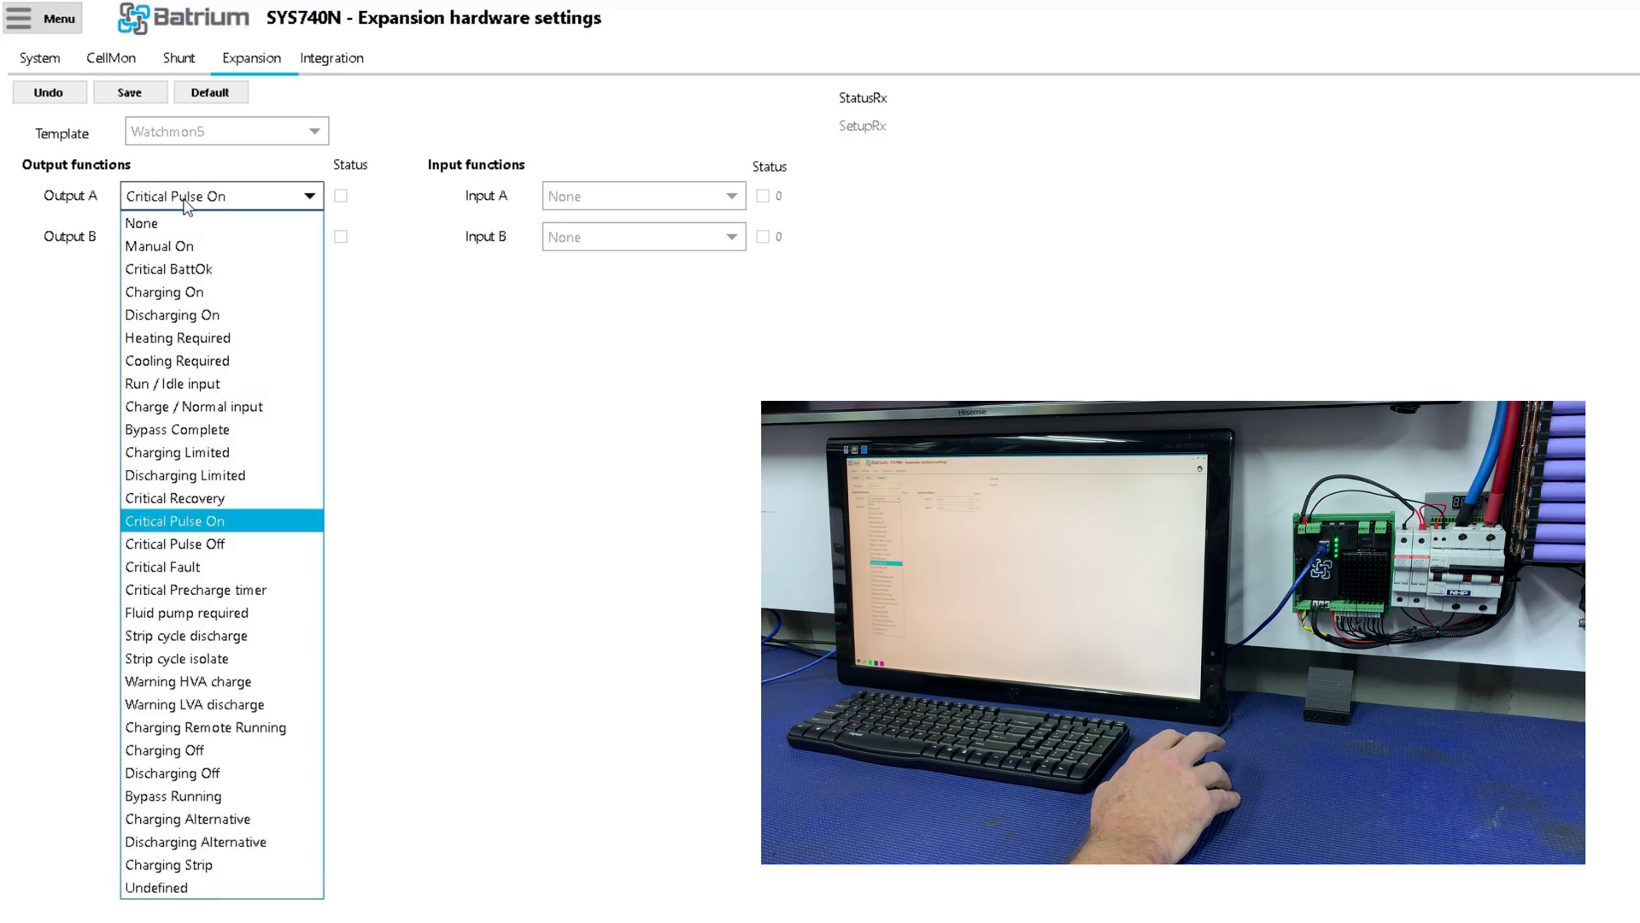
{"action": "left_click", "coordinate": [200, 520]}
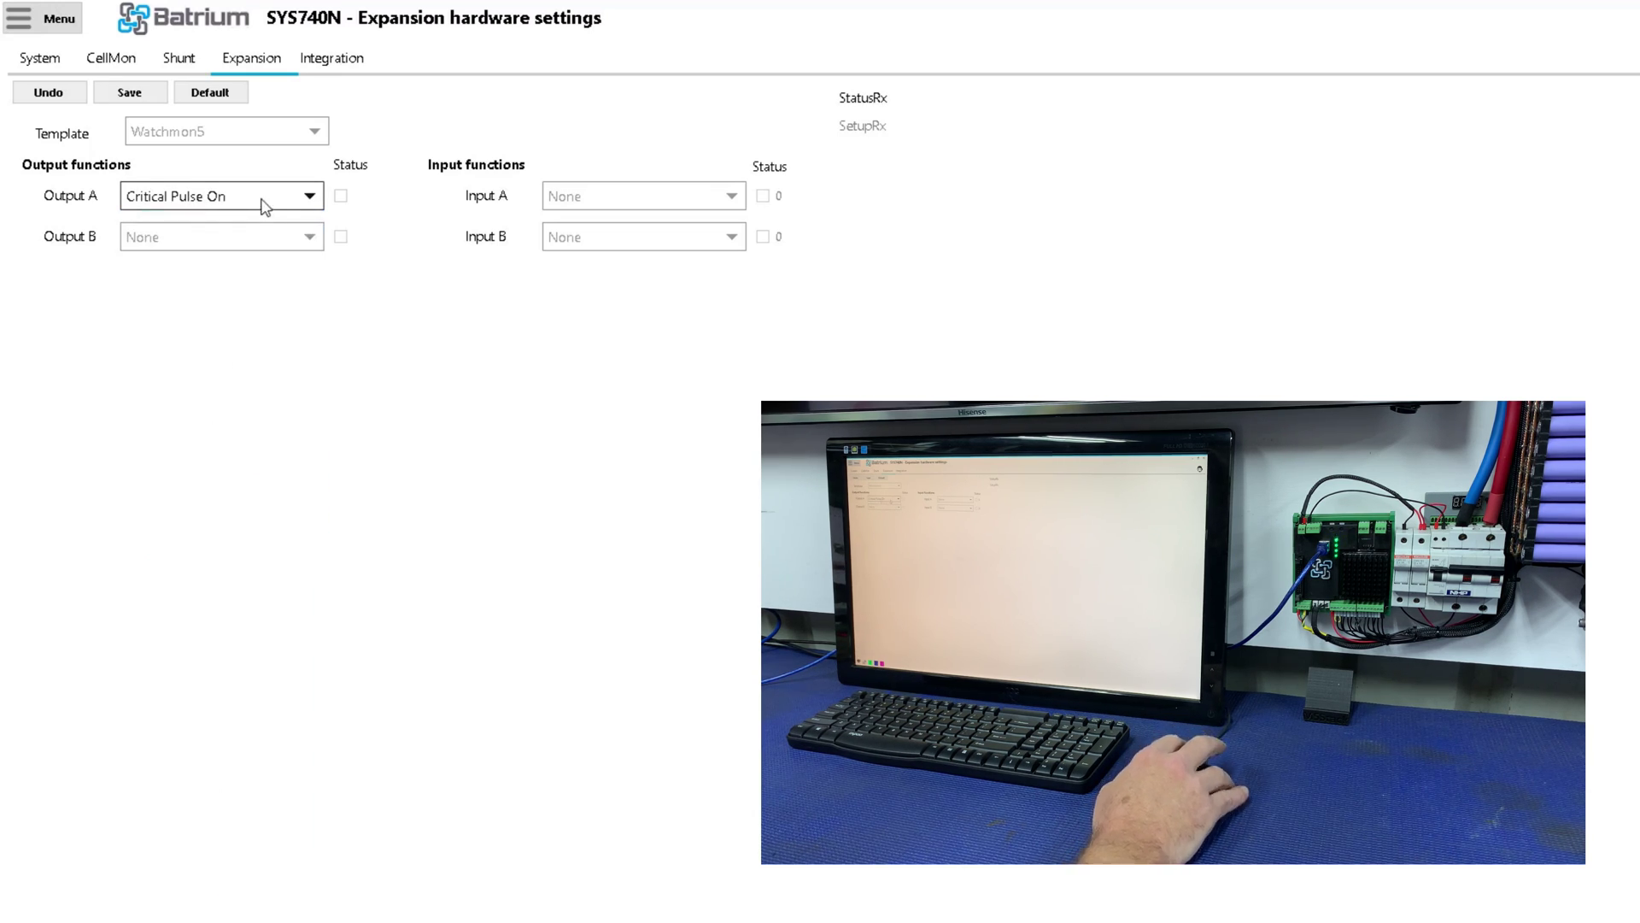
{"action": "left_click", "coordinate": [130, 92]}
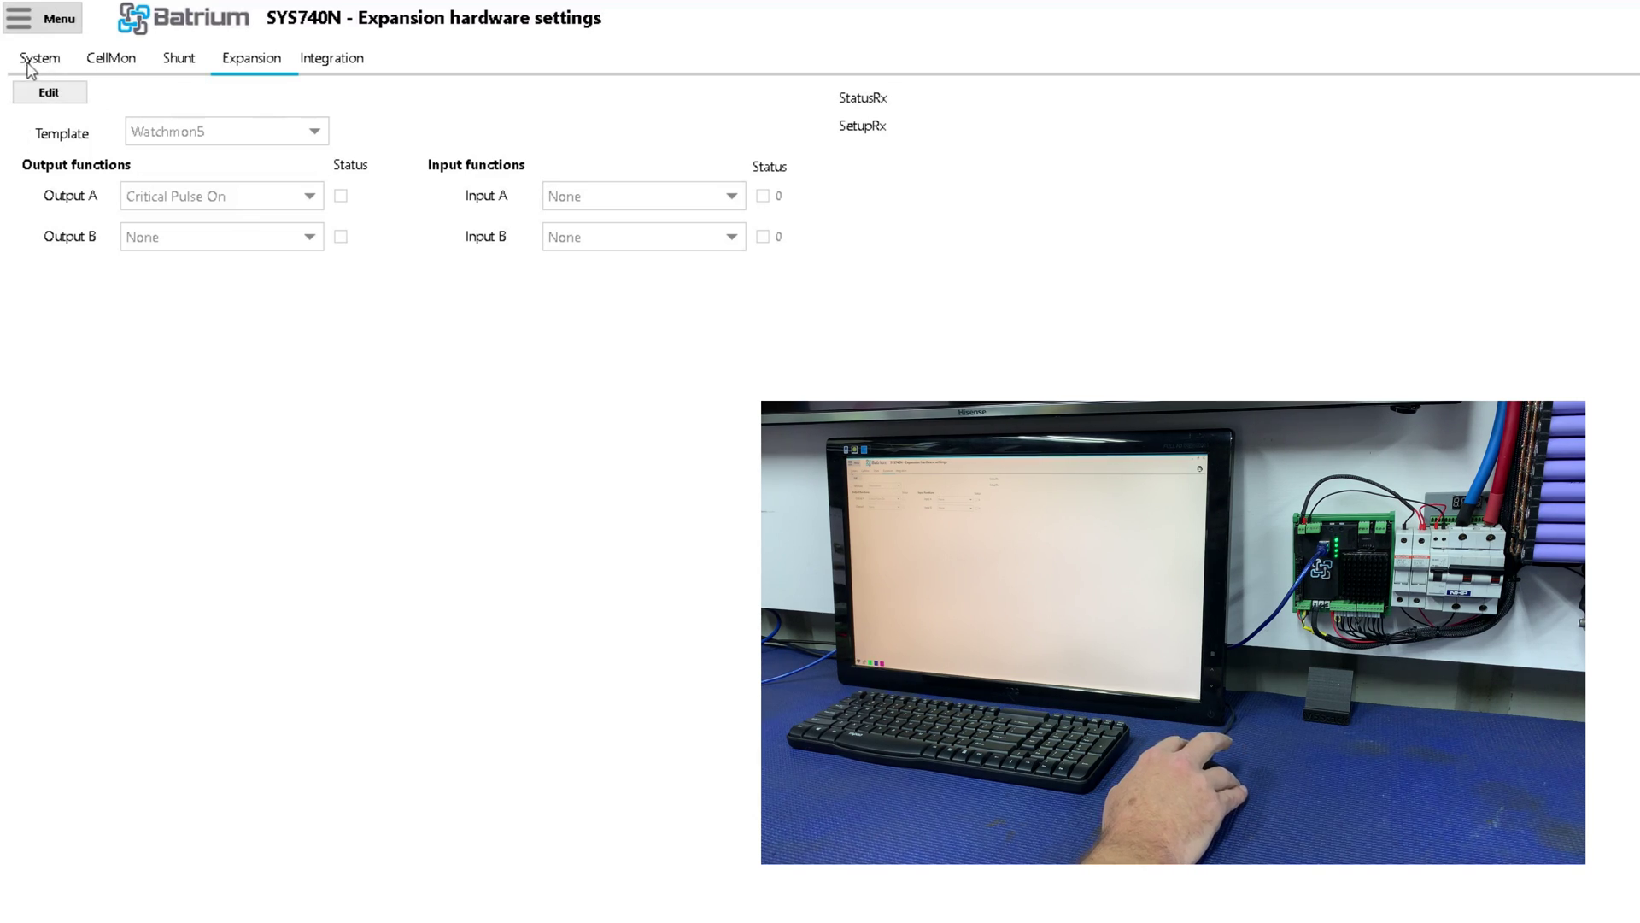
{"action": "left_click", "coordinate": [54, 19]}
{"action": "left_click", "coordinate": [58, 70]}
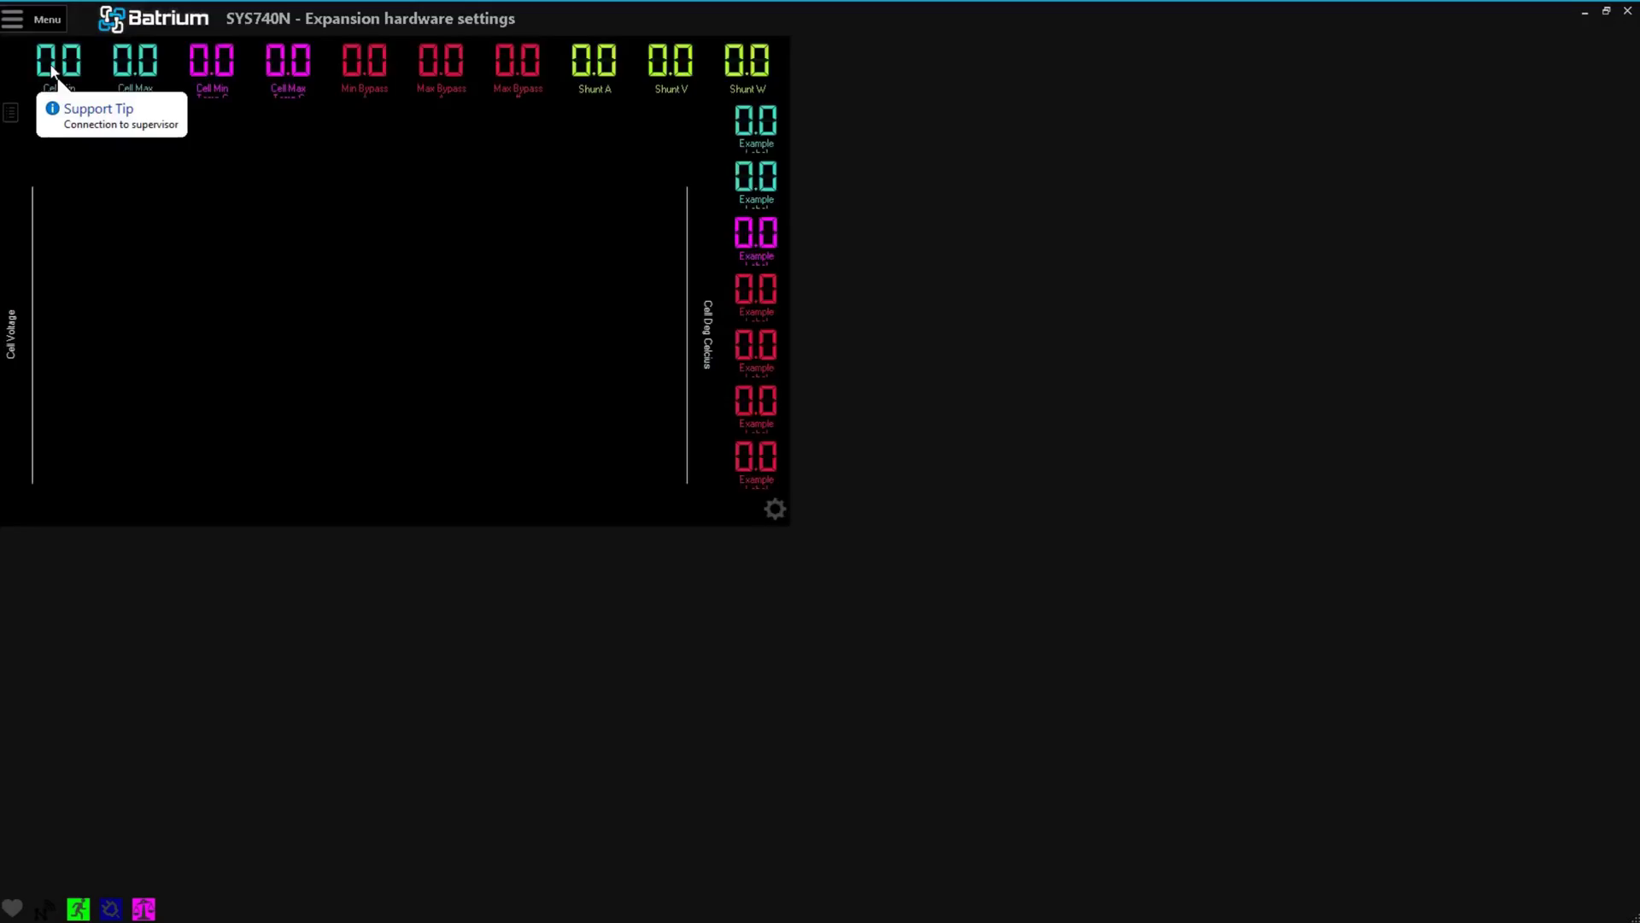